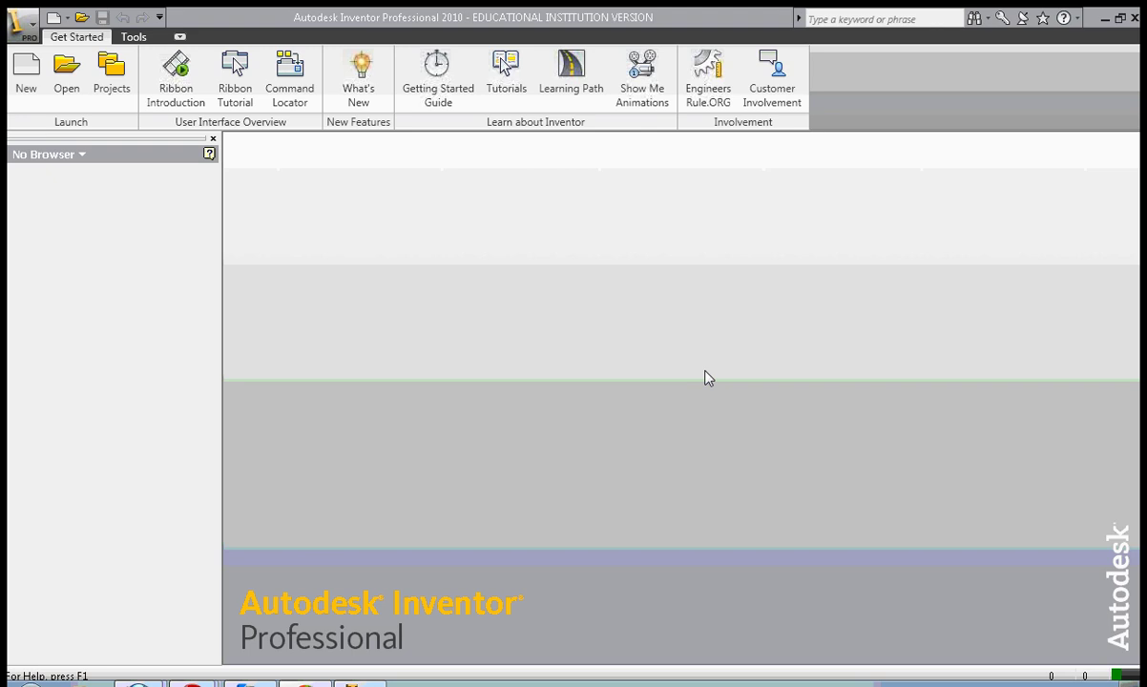
Create a new part file, Part10, from the New file list.
click(67, 20)
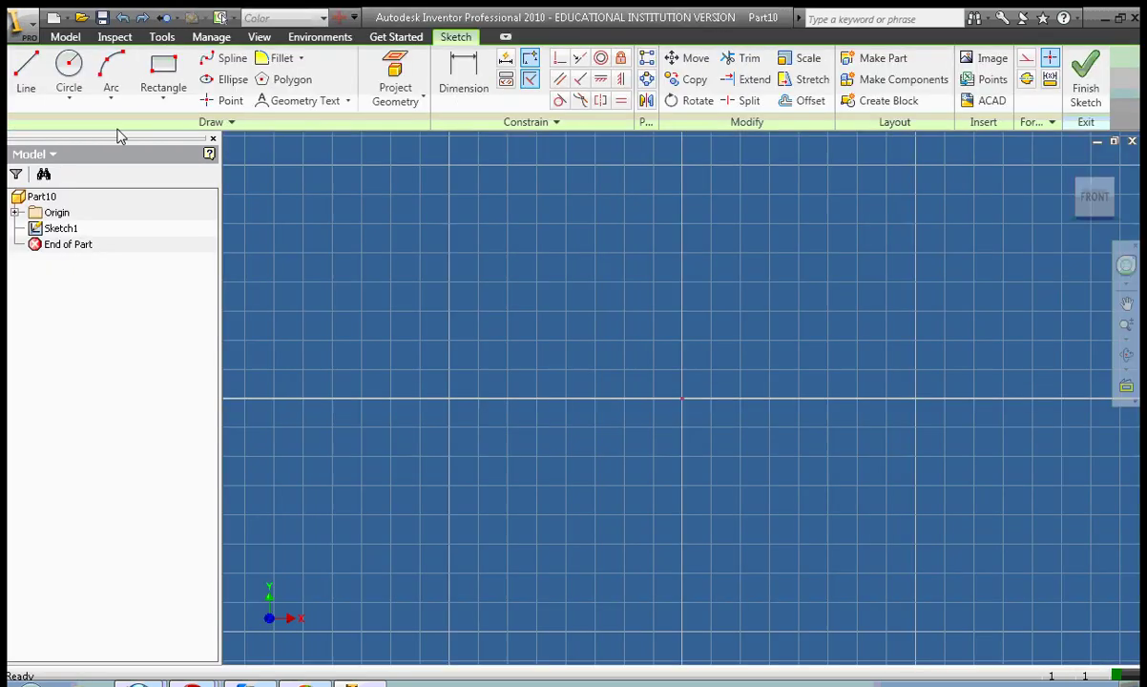
Draw a circle and dimension its diameter to 2 in.
click(69, 72)
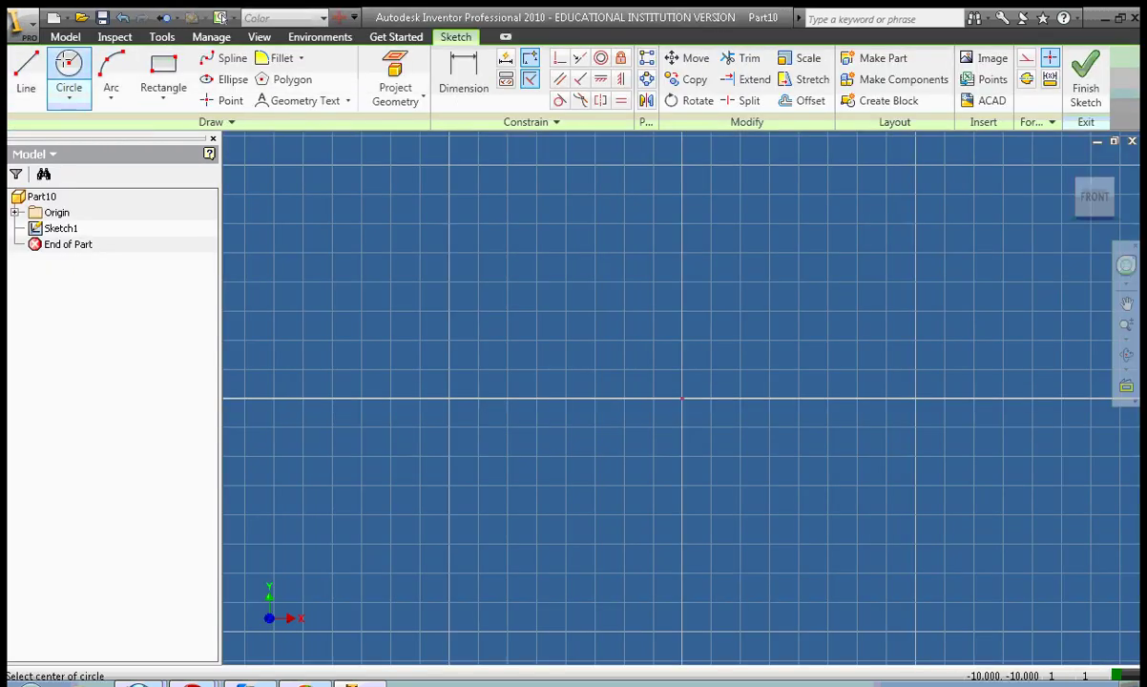
click(365, 338)
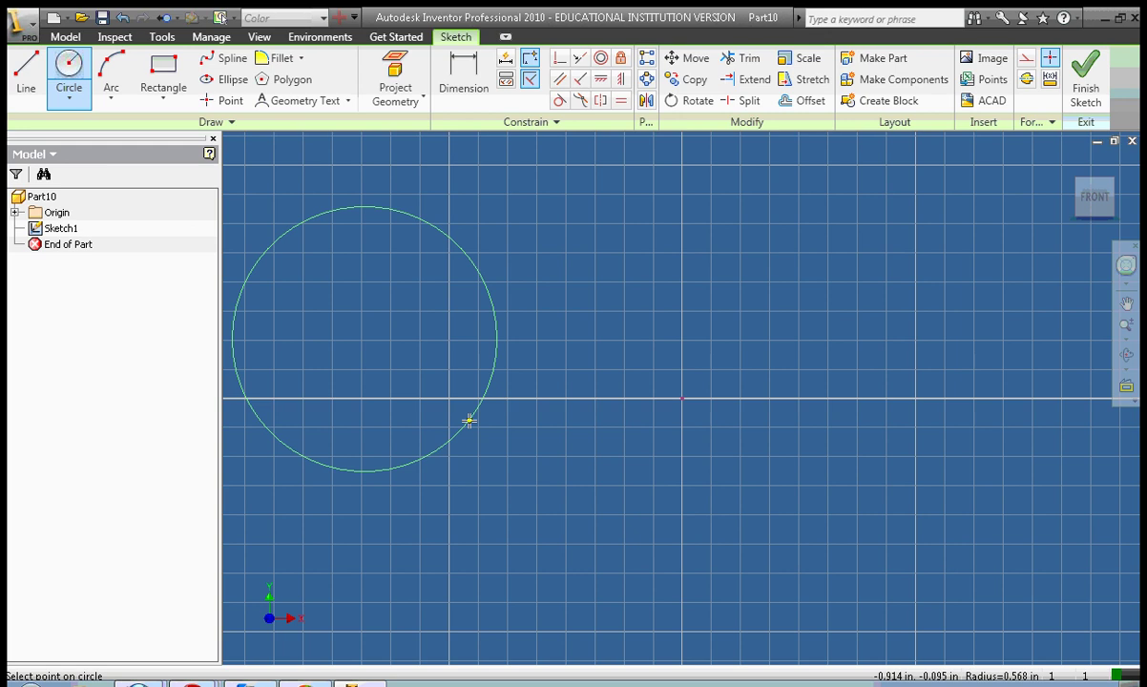
click(471, 422)
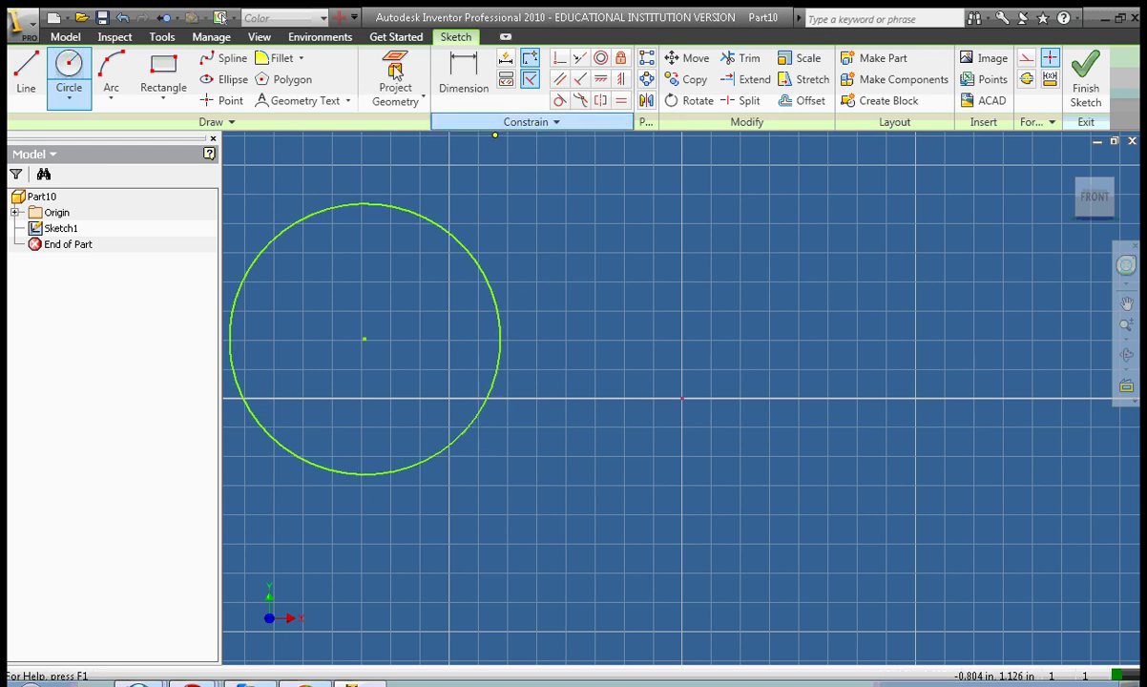
click(463, 71)
click(471, 256)
click(573, 289)
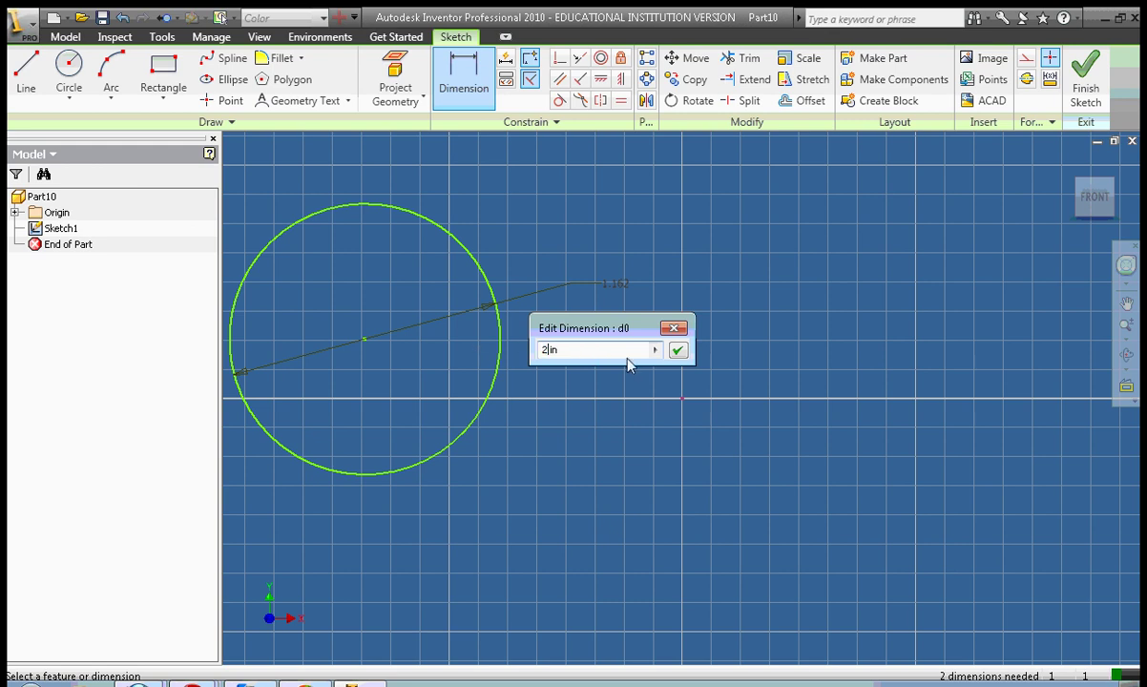
text(2 in)
click(675, 352)
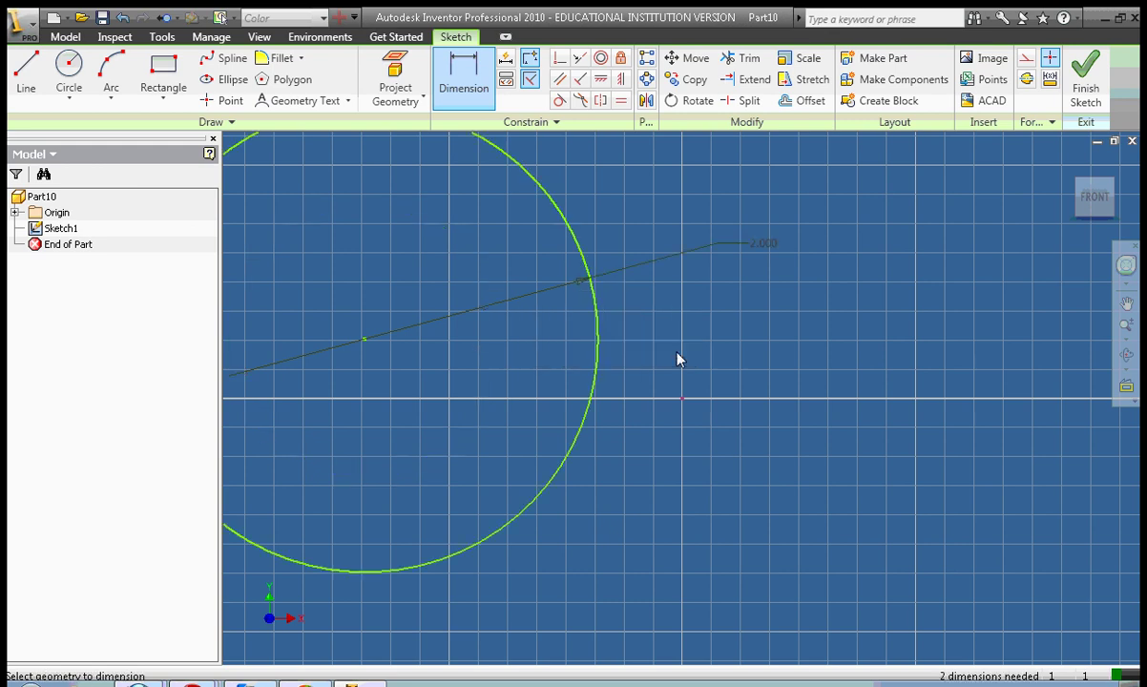
End dimensioning and finish the circle sketch.
right_click(880, 294)
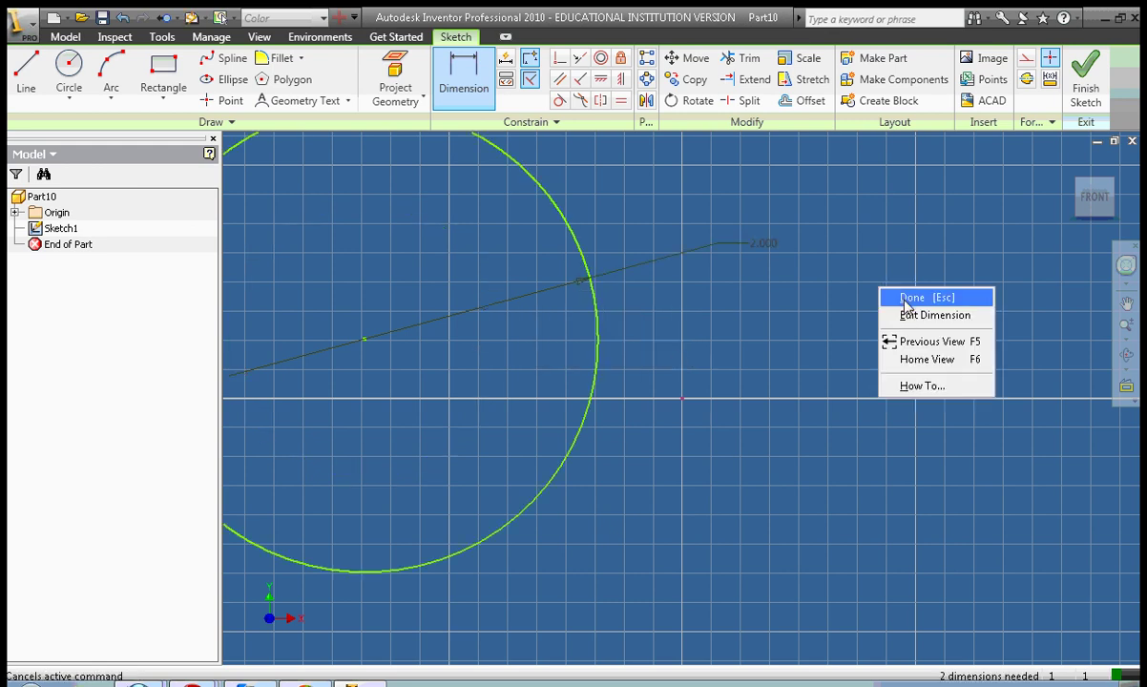
click(906, 298)
right_click(905, 225)
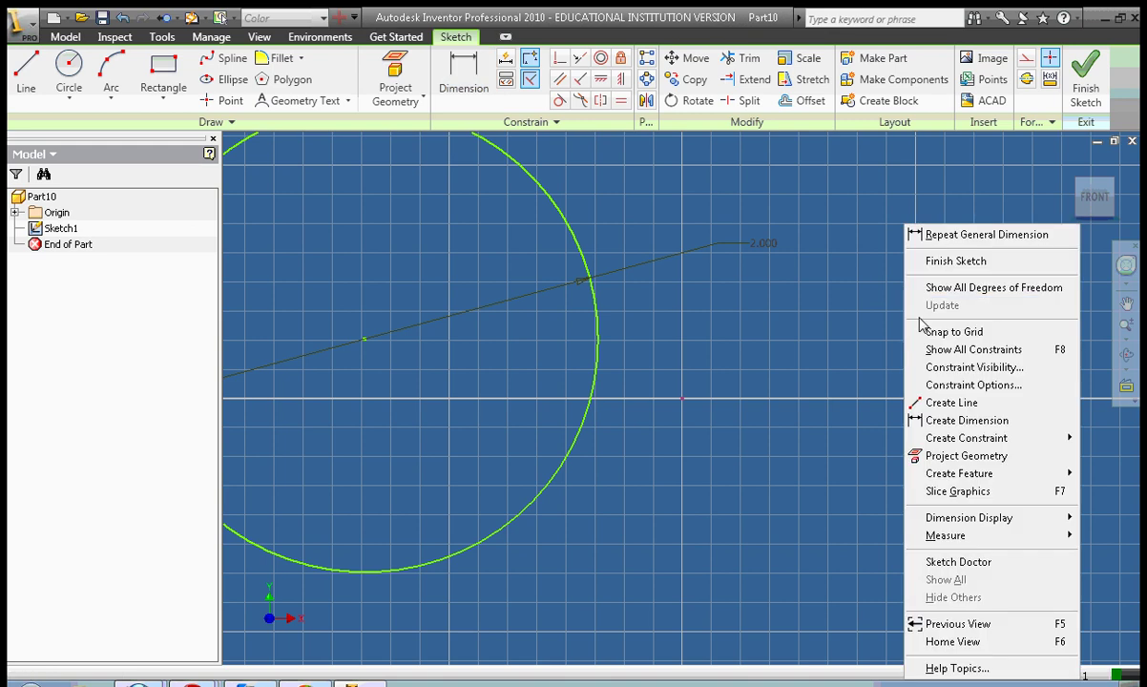
click(937, 261)
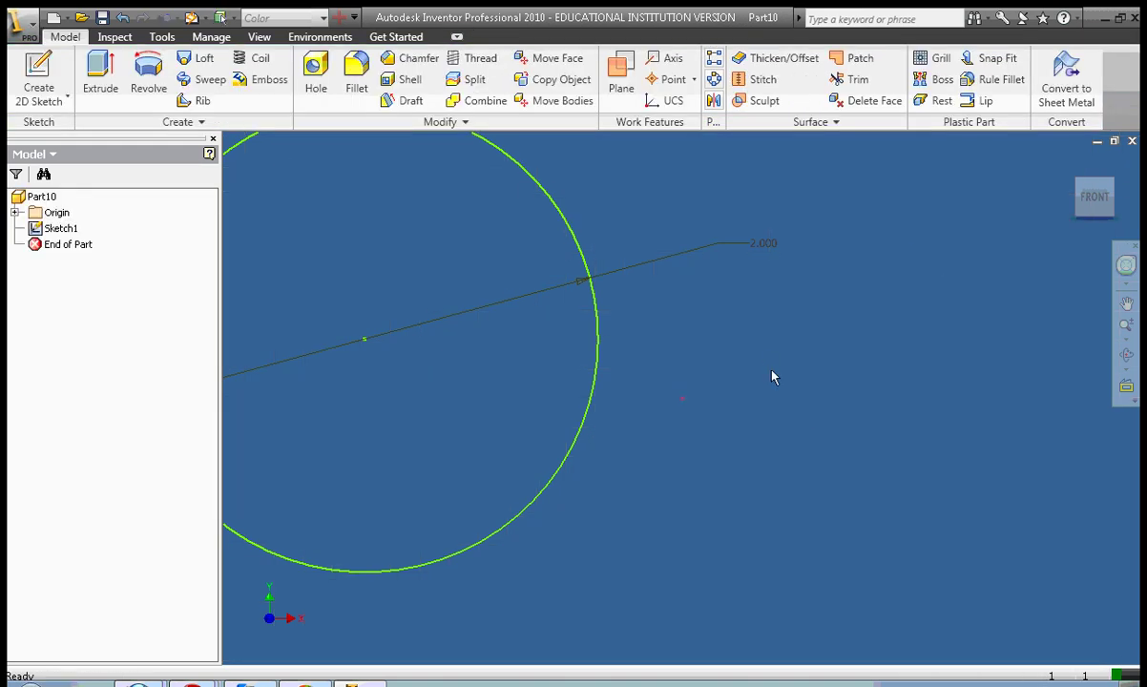
Extrude the 2 in circle 3 in into a solid cylinder.
click(112, 88)
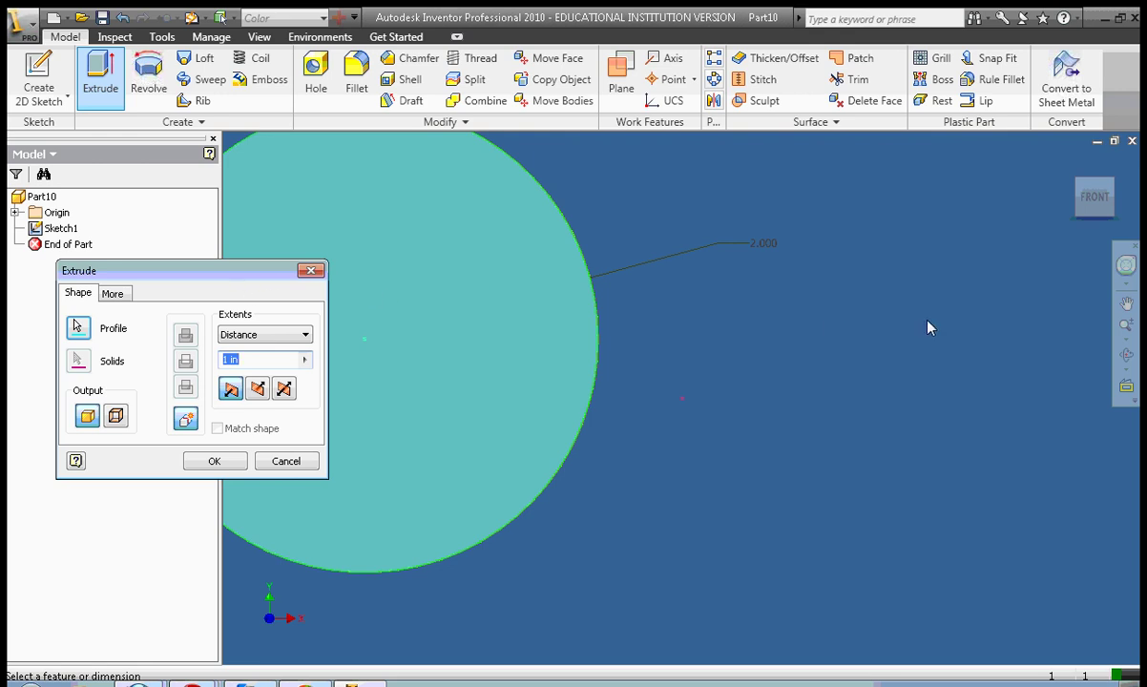
drag(269, 276, 931, 325)
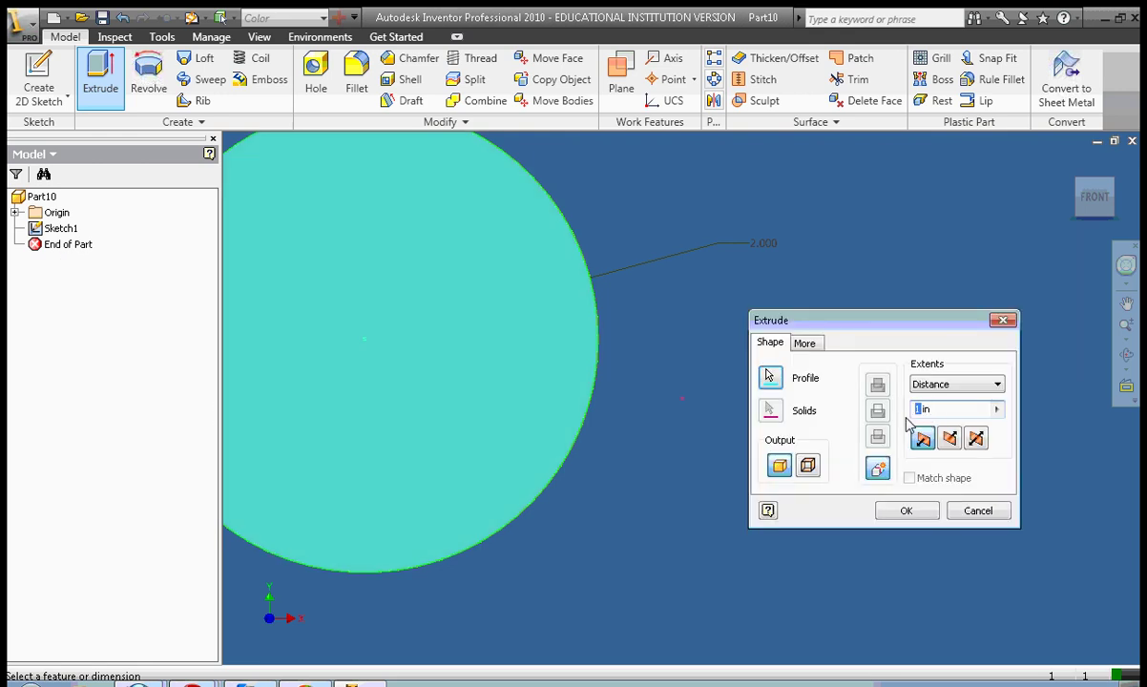
text(3)
click(906, 512)
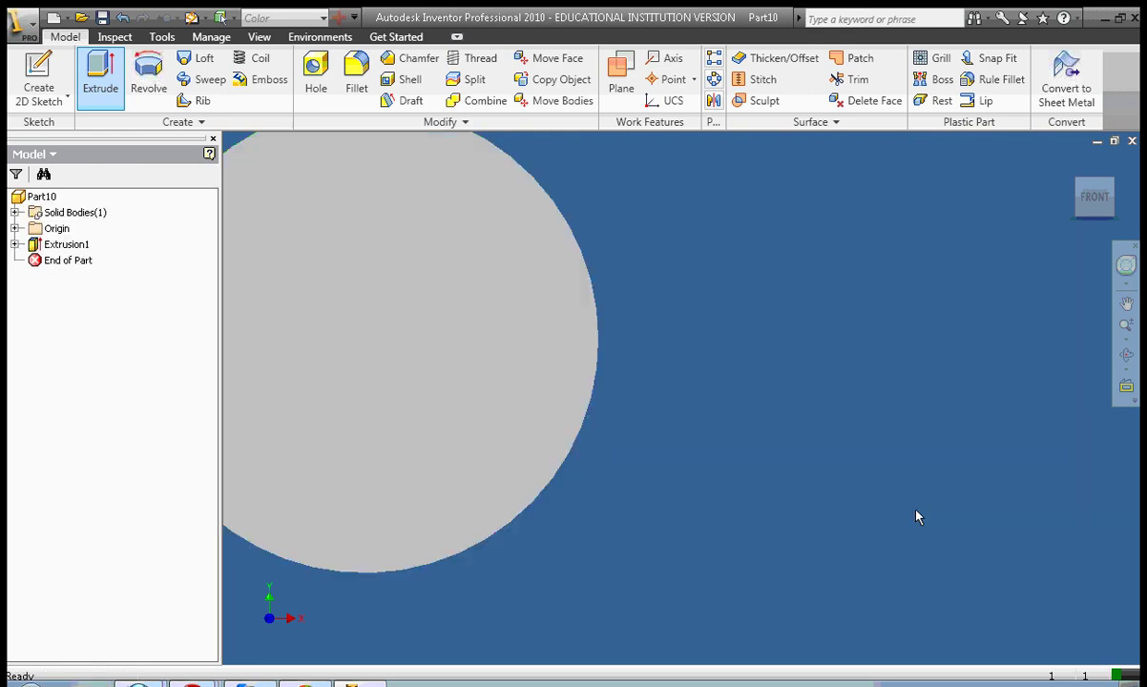
Orbit, zoom out and use the RIGHT view to see the whole cylinder slightly tilted.
drag(1100, 196, 1133, 159)
drag(1141, 212, 1142, 205)
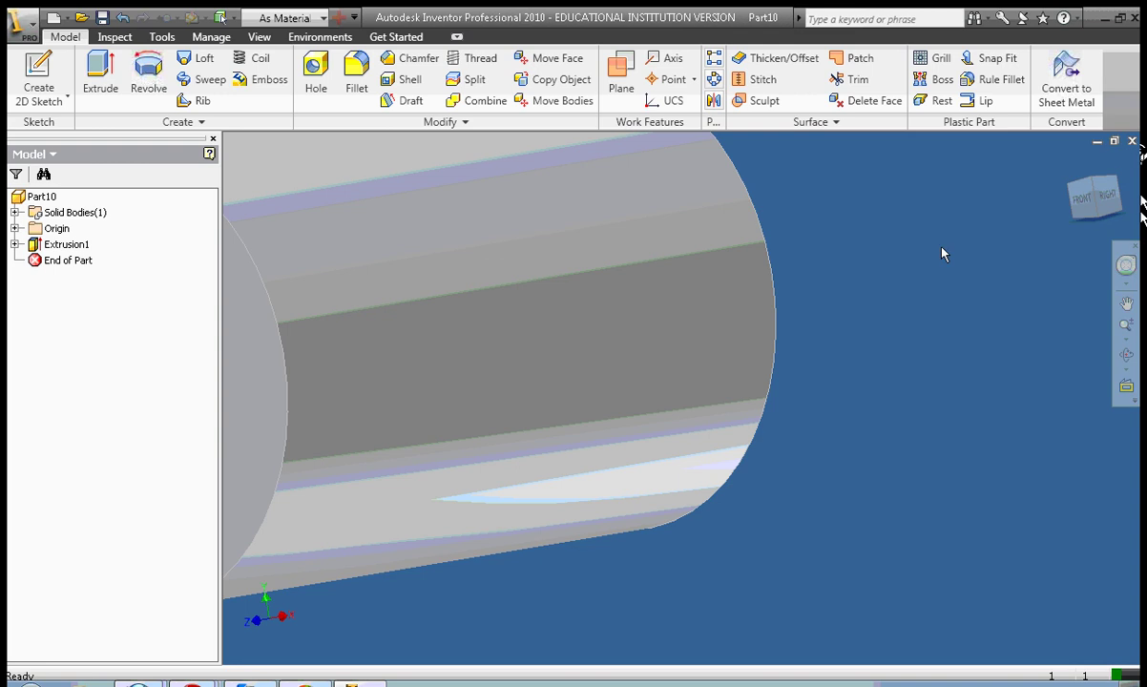
click(1126, 324)
drag(910, 336, 932, 283)
click(1108, 196)
mouse_move(1112, 198)
mouse_down()
mouse_move(1139, 175)
mouse_move(1117, 191)
mouse_up()
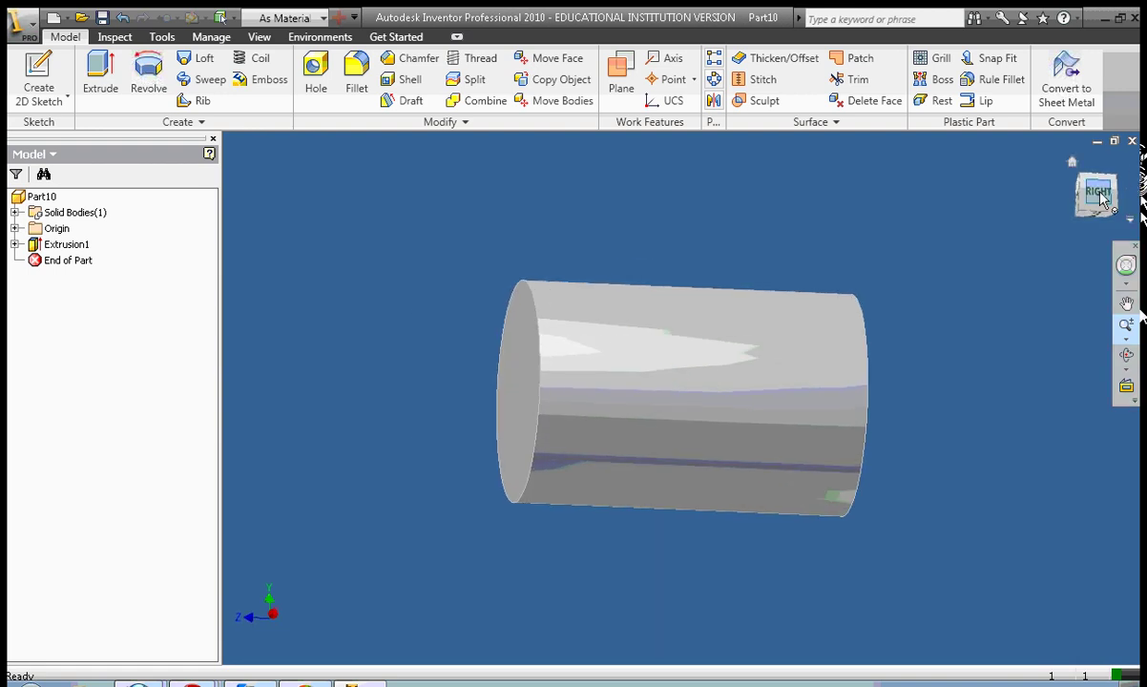
key(F3)
right_click(733, 260)
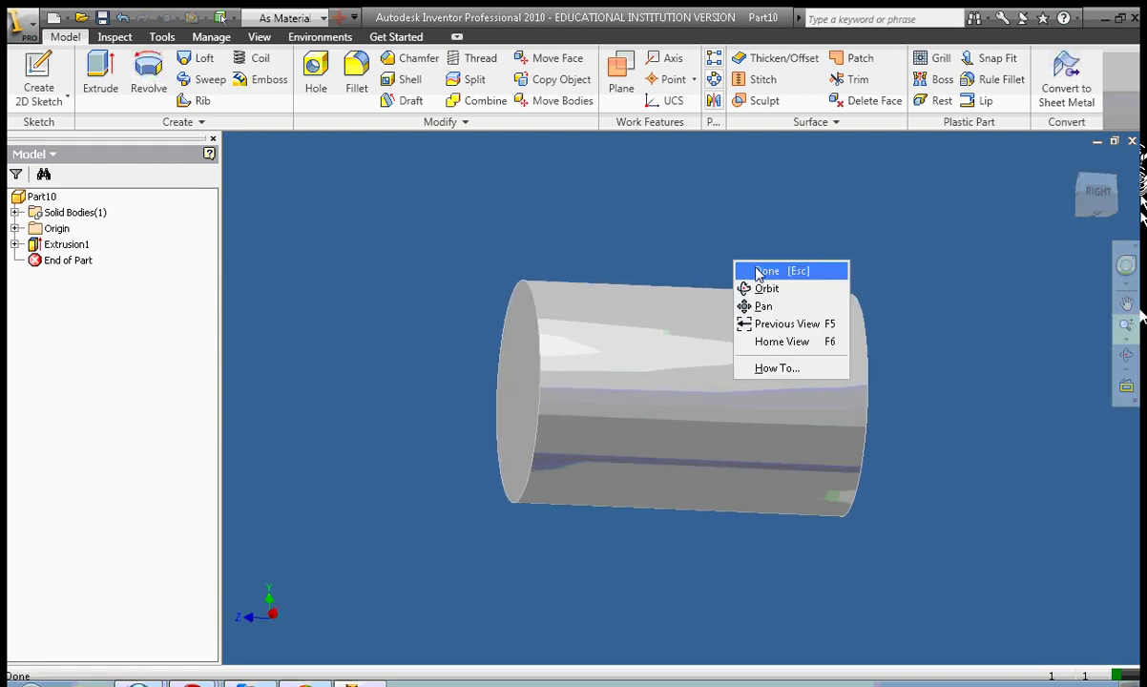
click(754, 267)
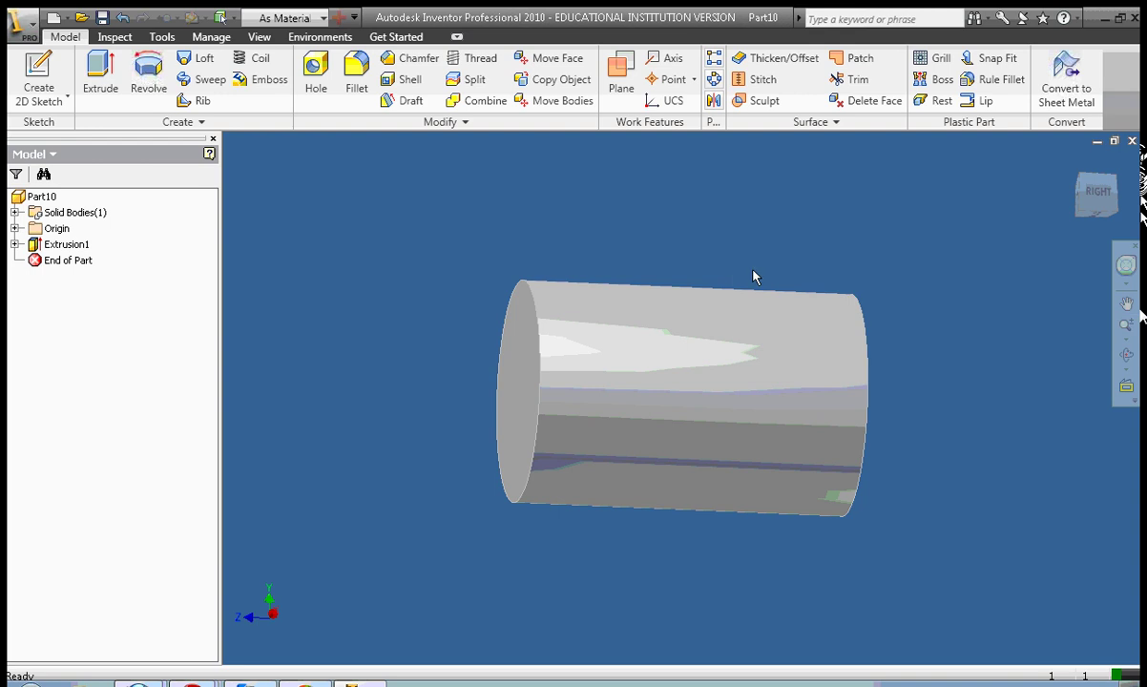
Expand Origin, select the YZ Plane, and orbit to an oblique view of the cylinder.
click(16, 229)
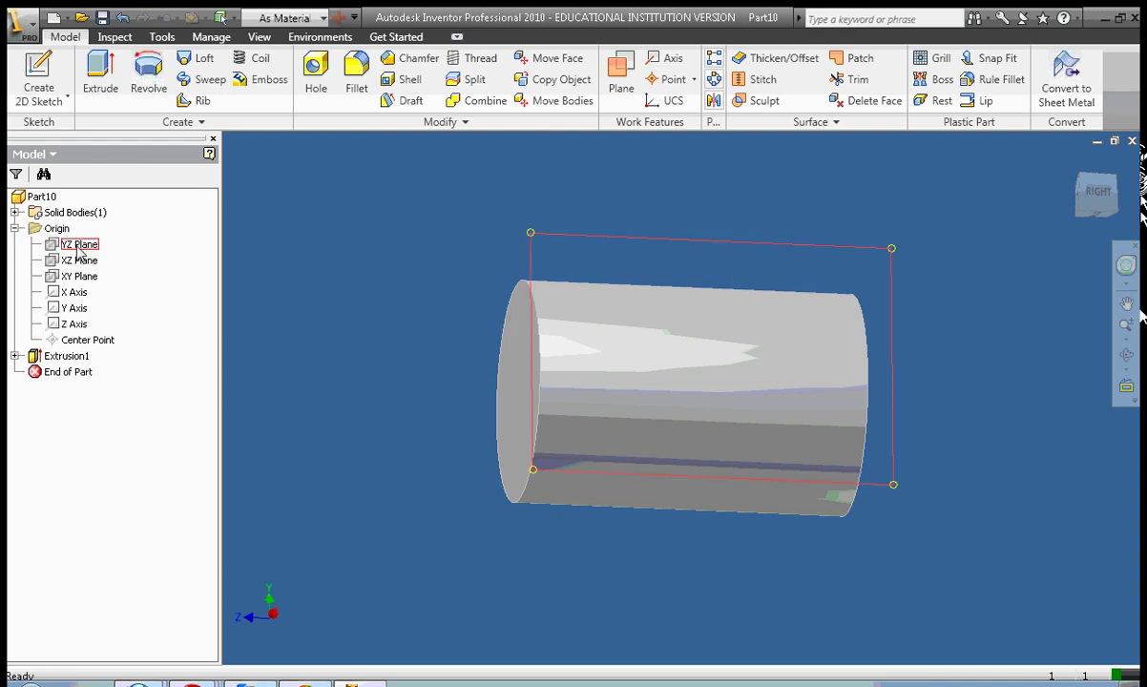
click(79, 249)
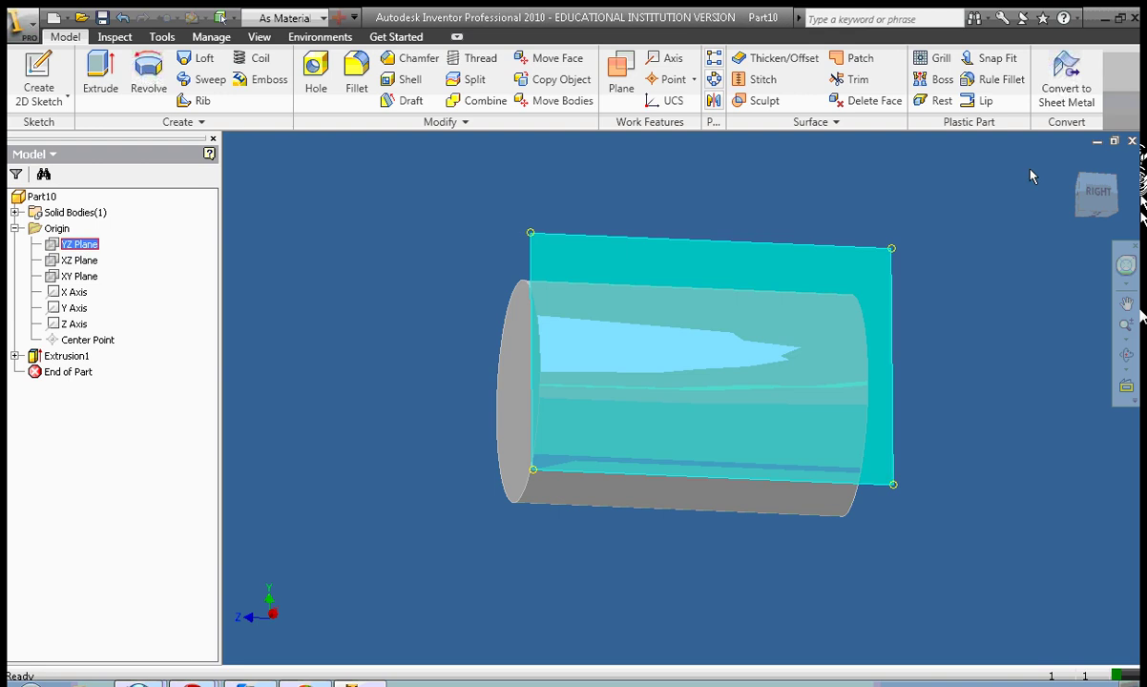
mouse_move(1088, 196)
mouse_down()
mouse_move(1068, 181)
mouse_move(1136, 271)
mouse_move(1134, 568)
mouse_move(1107, 577)
mouse_move(1013, 545)
mouse_move(996, 563)
mouse_move(1029, 538)
mouse_move(989, 602)
mouse_up()
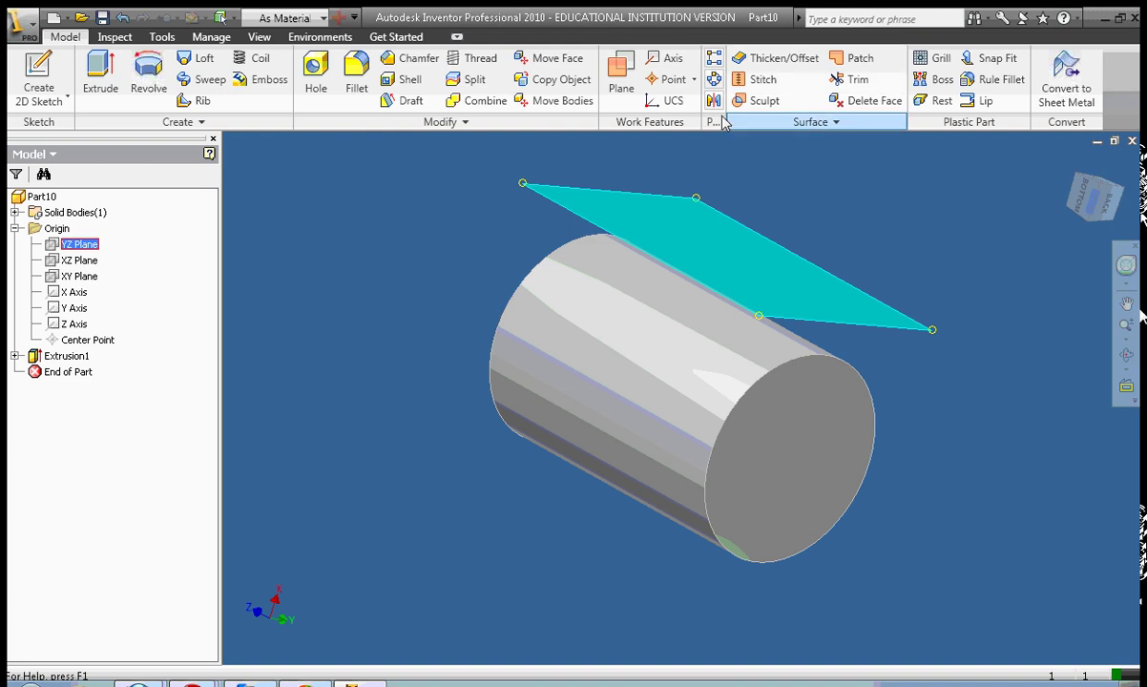
Create Work Plane1 tangent to the cylinder's curved face and rotate the view to see it face-on.
click(623, 77)
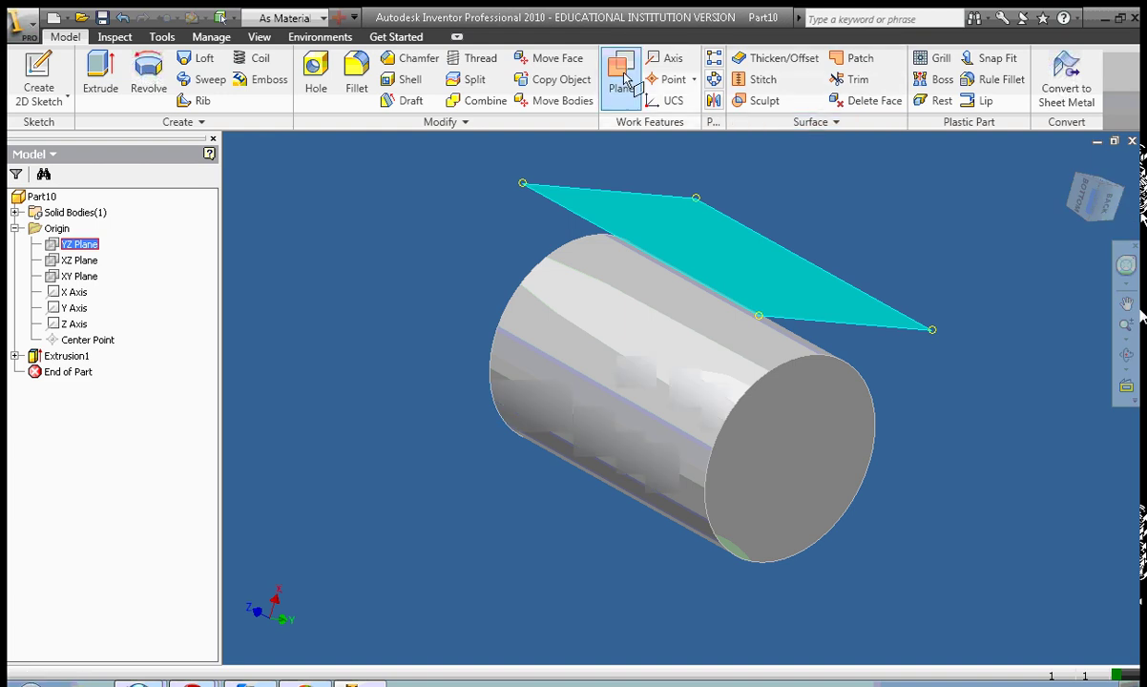
click(793, 355)
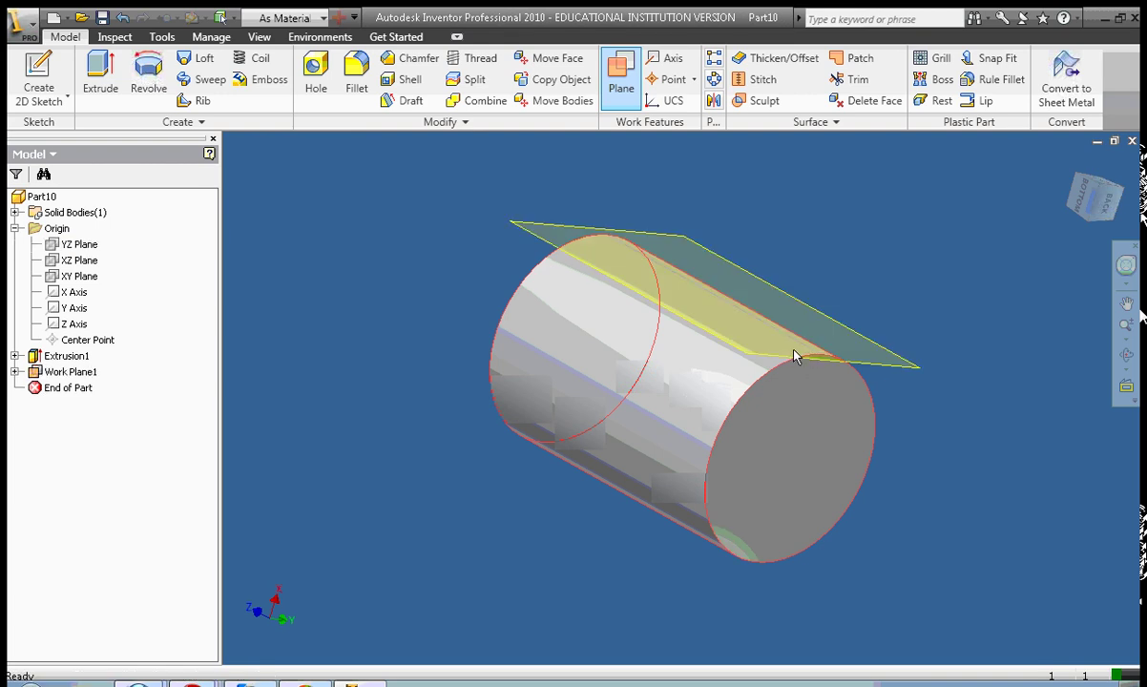
mouse_move(1108, 217)
mouse_down()
mouse_move(1035, 191)
mouse_move(1037, 158)
mouse_move(1019, 153)
mouse_move(1071, 234)
mouse_move(1027, 191)
mouse_move(1112, 222)
mouse_up()
click(1097, 198)
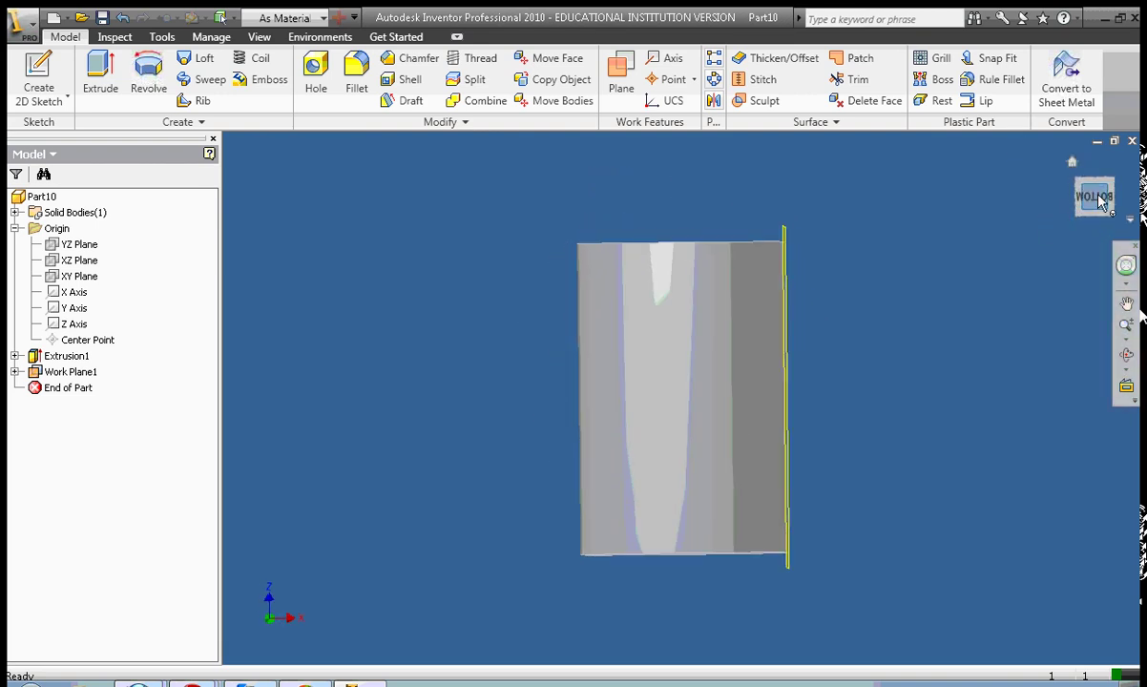
click(1112, 202)
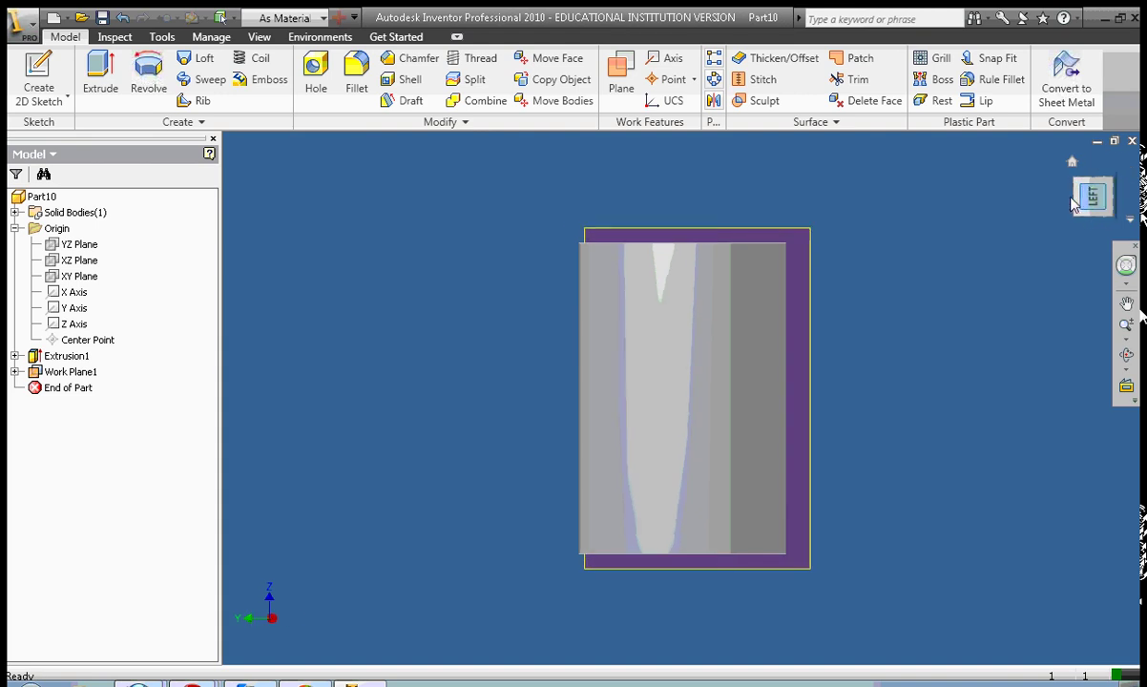
click(1123, 199)
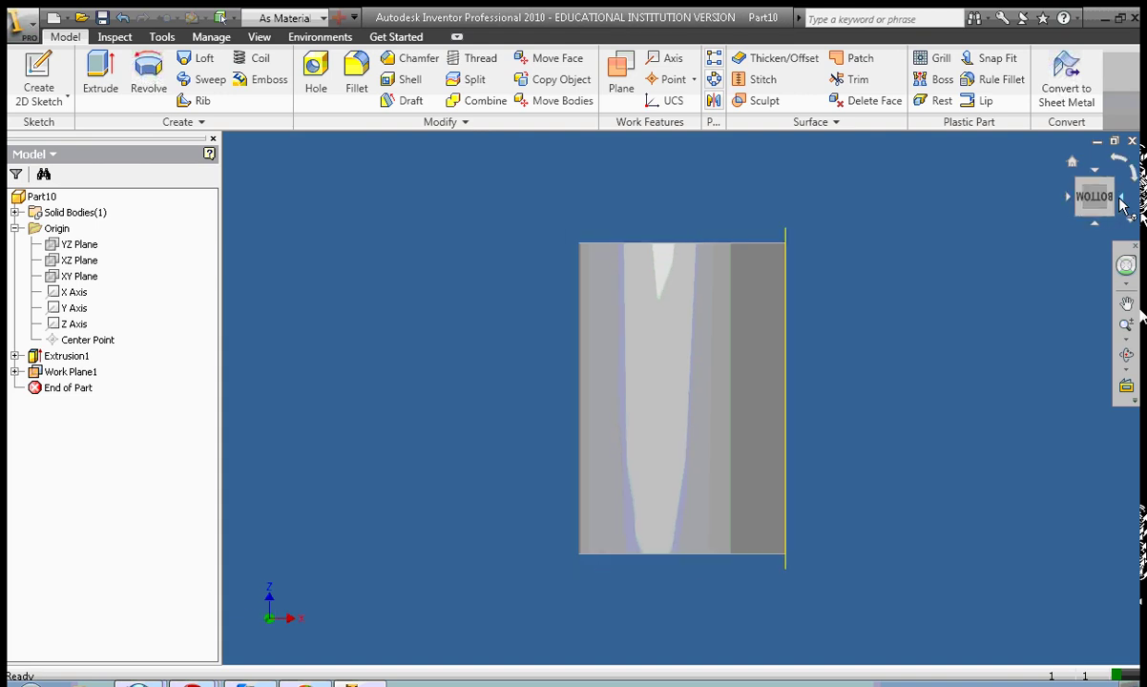
click(1124, 195)
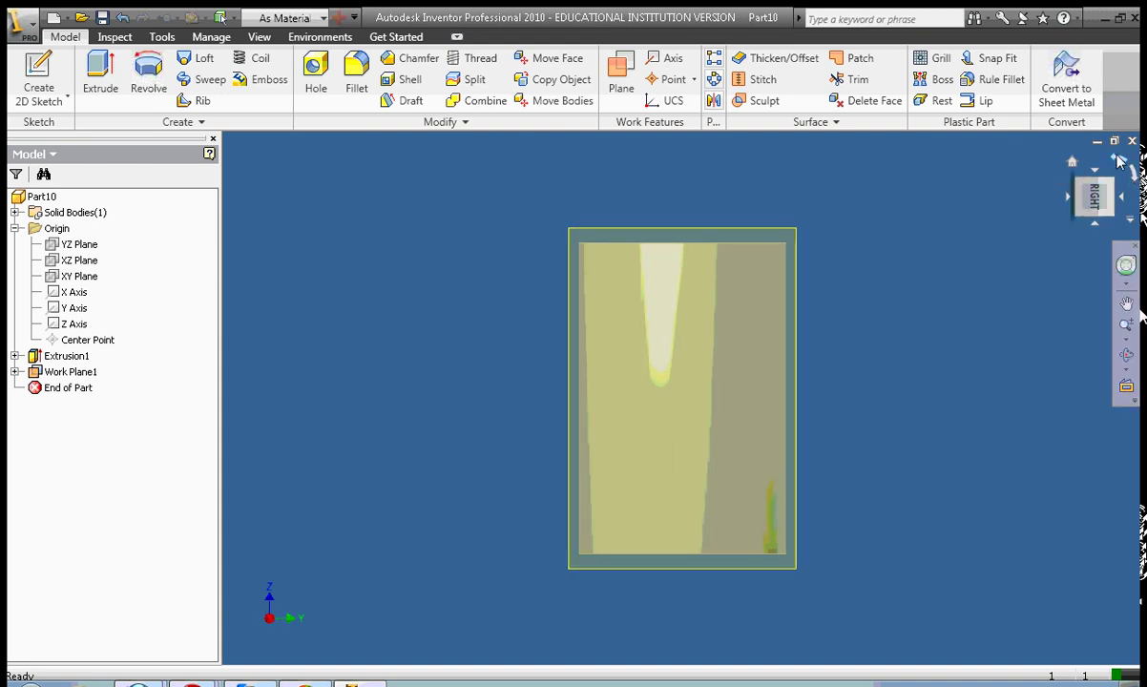
click(1121, 161)
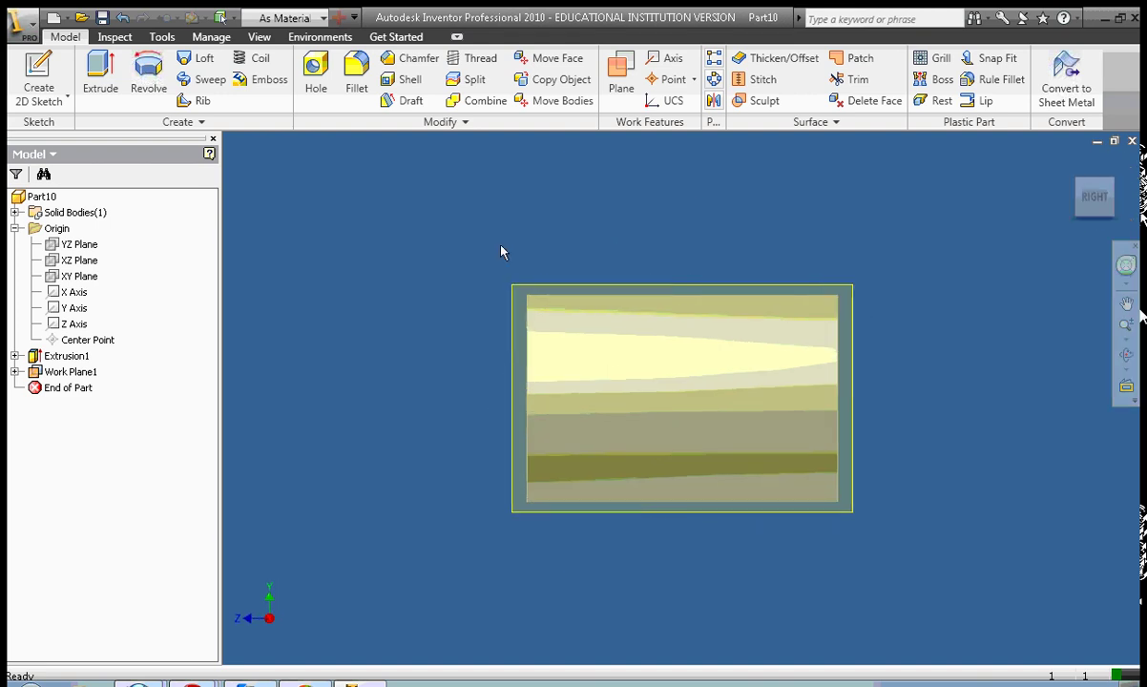
Start Sketch2 on Work Plane1 and use Zoom All to fit the cylinder's face.
right_click(554, 232)
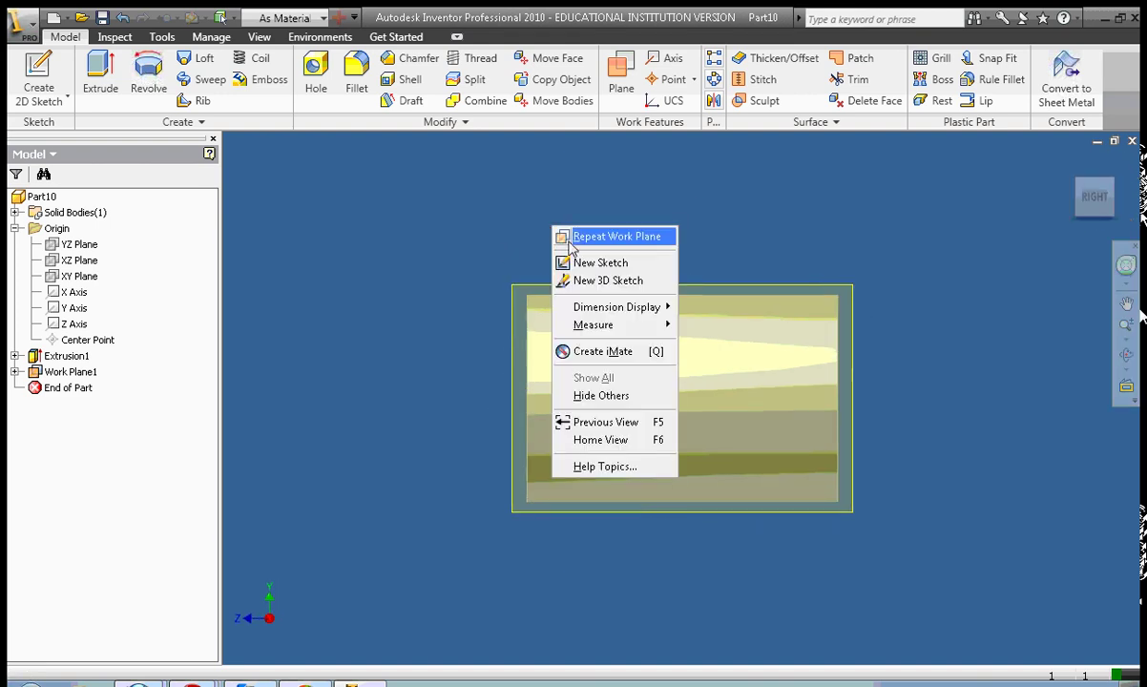
click(589, 269)
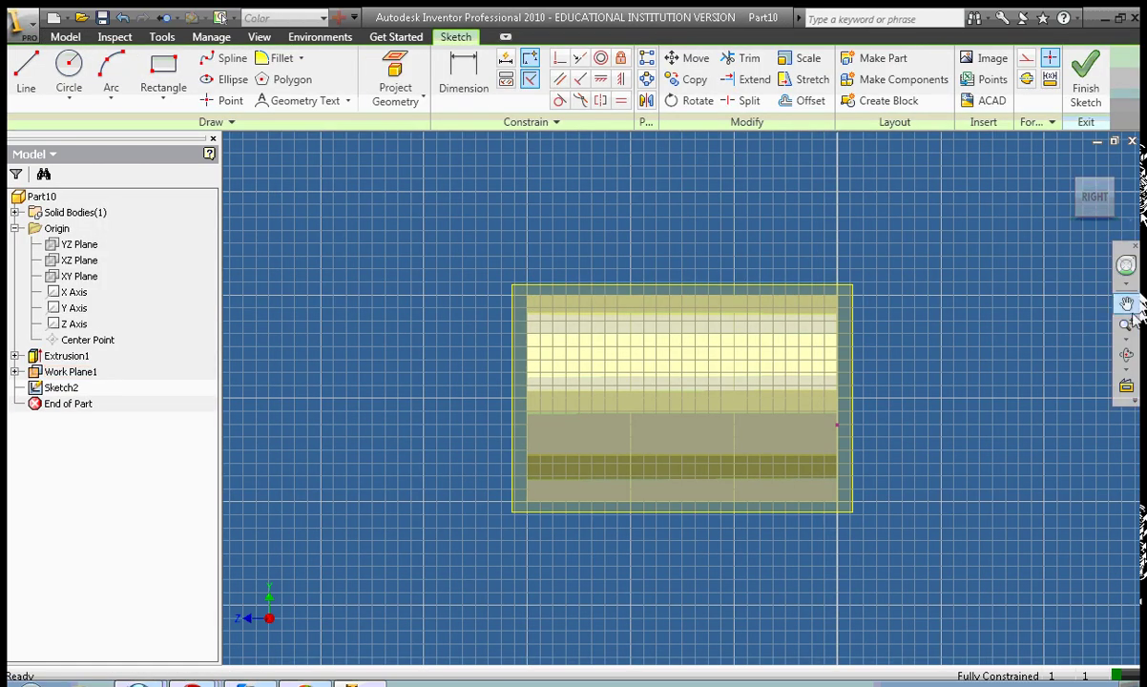
click(1128, 340)
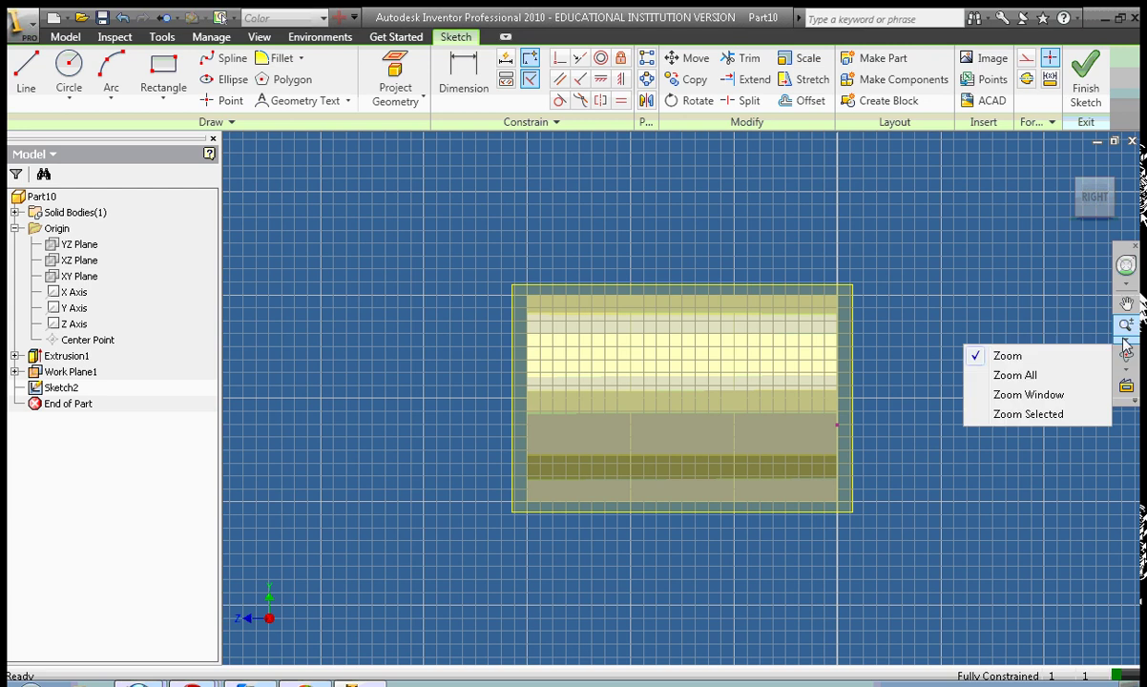
click(1054, 360)
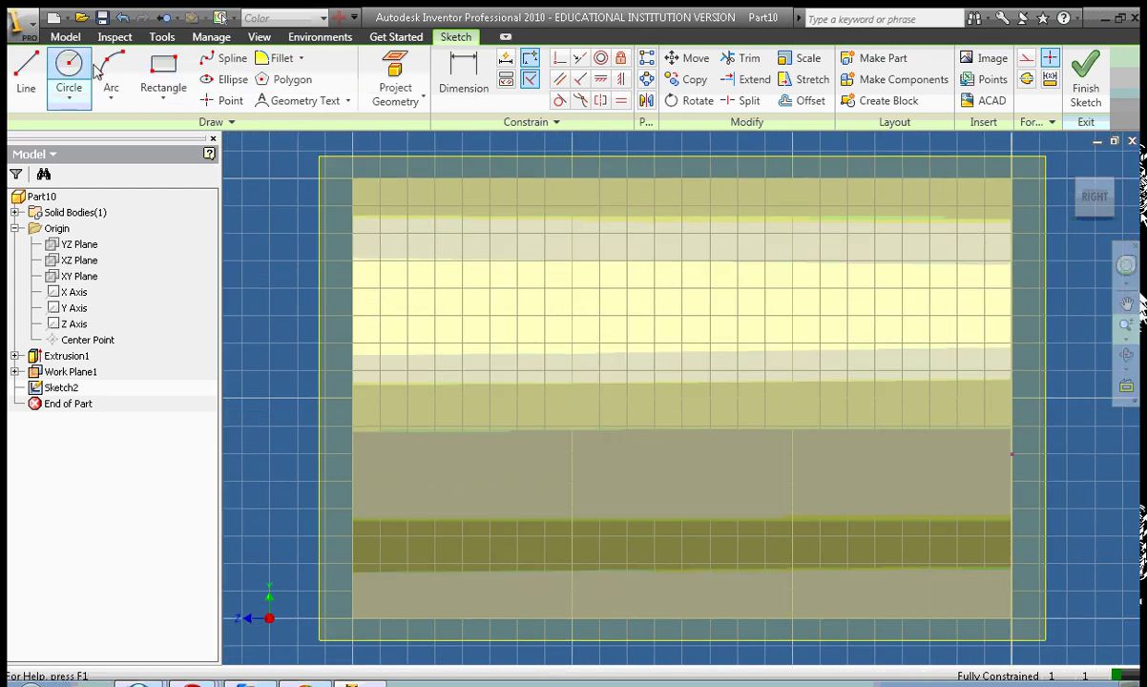
Draw a three-point arc bulging gently upward across the cylinder's face from left to right.
click(111, 72)
click(361, 421)
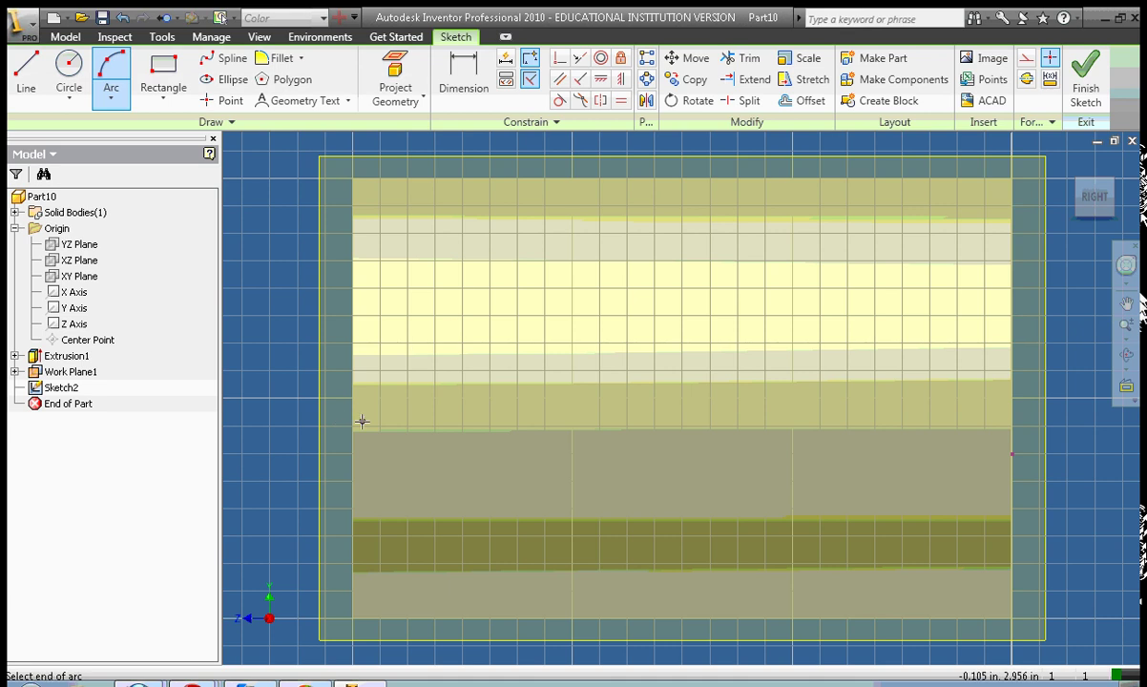
click(1003, 421)
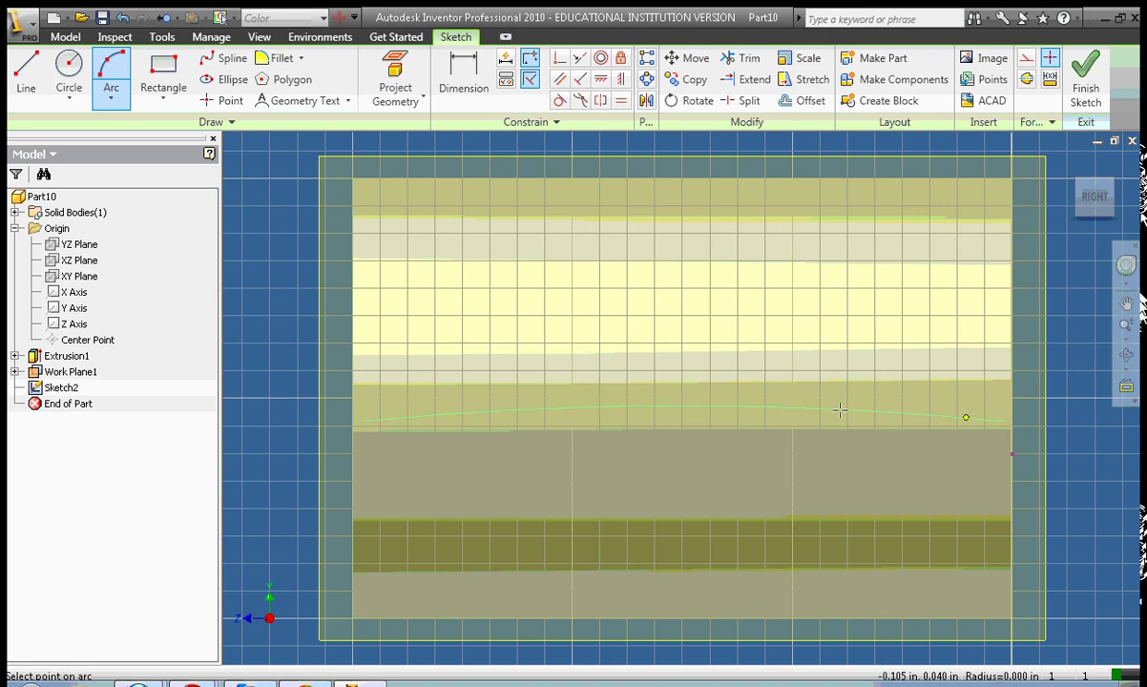
click(710, 340)
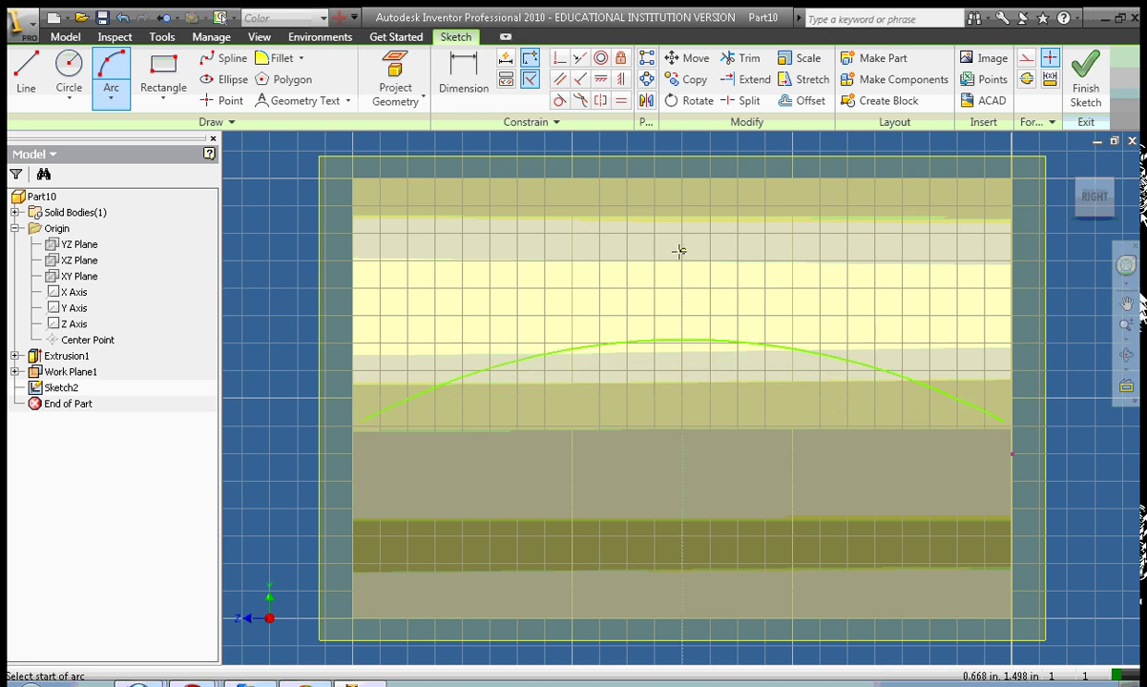
right_click(682, 252)
click(707, 265)
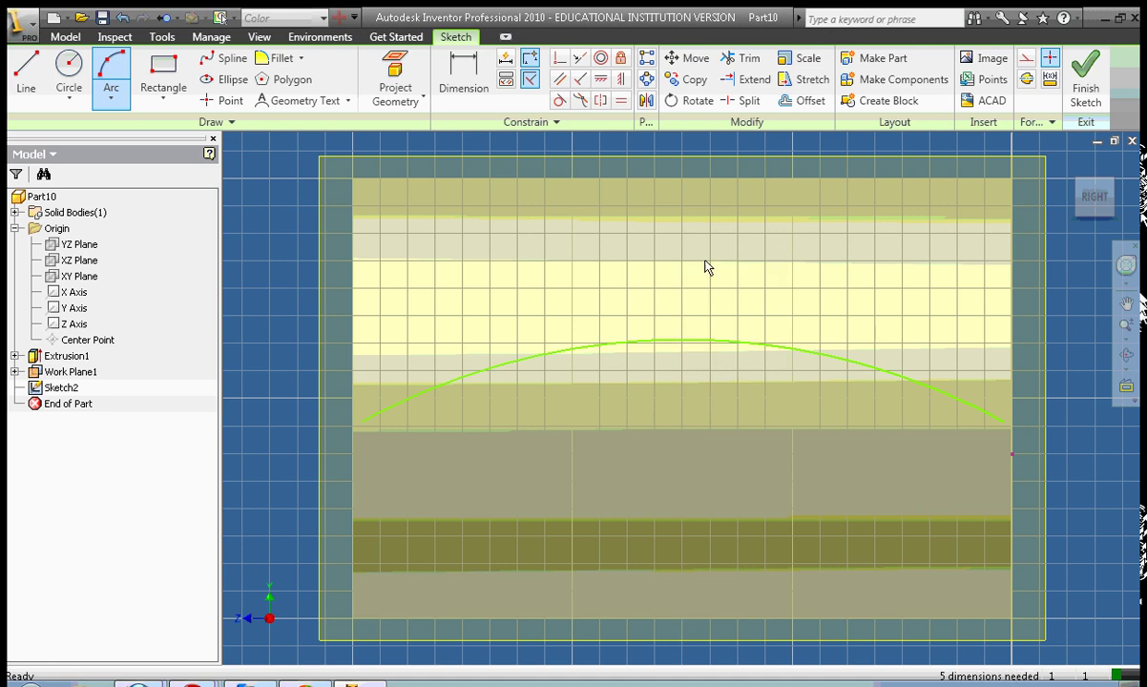
Switch the Text tool from plain Text to Geometry Text.
click(350, 101)
click(325, 132)
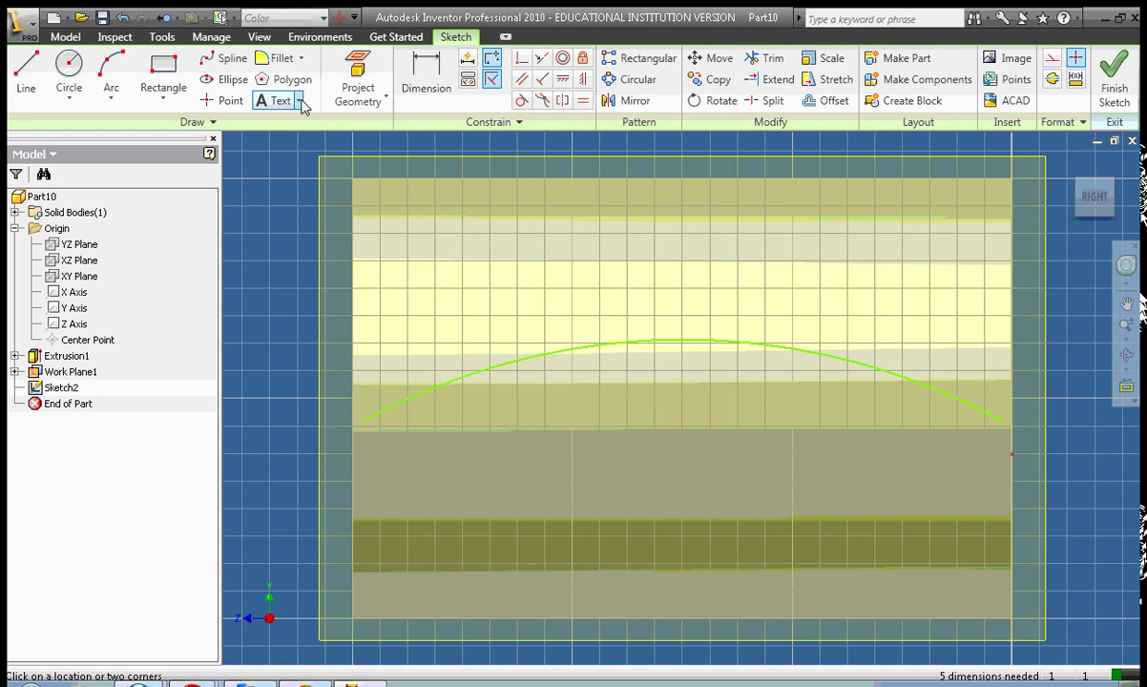
click(299, 101)
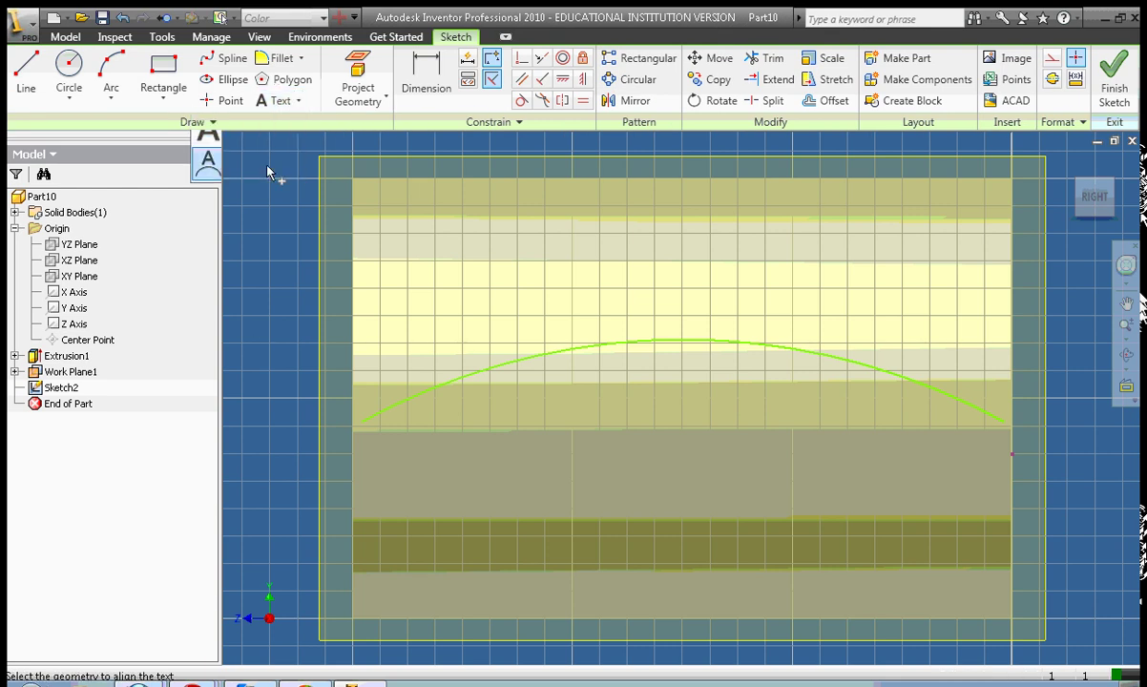
click(268, 167)
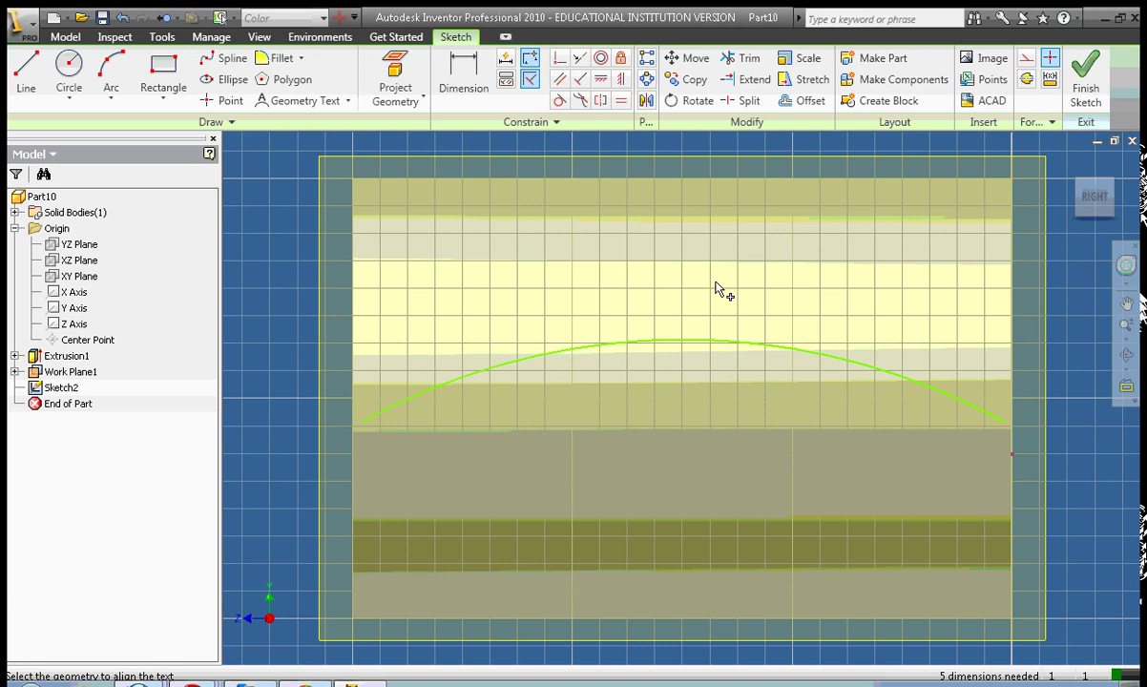
Pick the arc as the text path and enter 'Mr. C' in the Geometry-Text dialog.
click(700, 346)
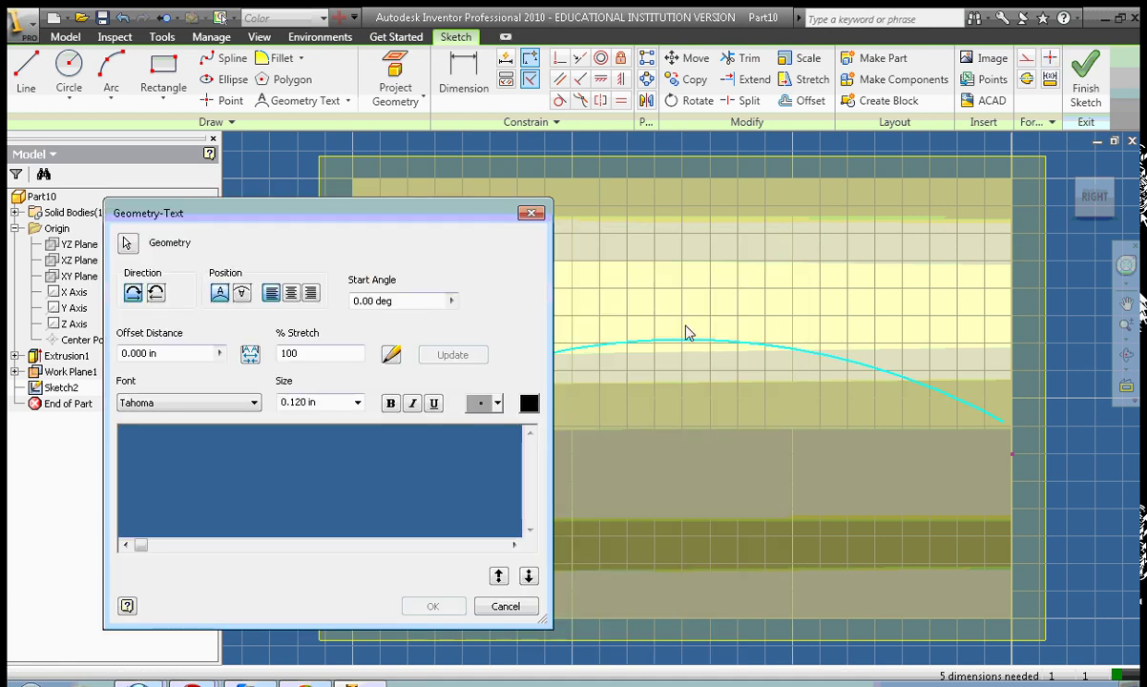
drag(439, 214, 375, 113)
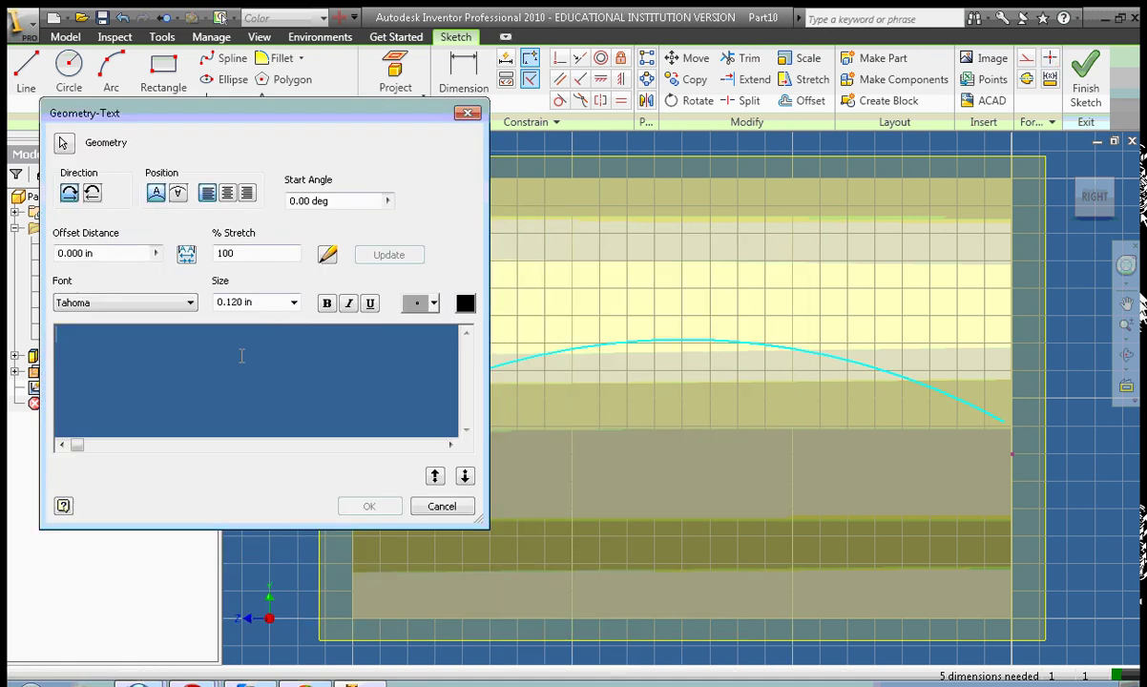
text(Mr. C)
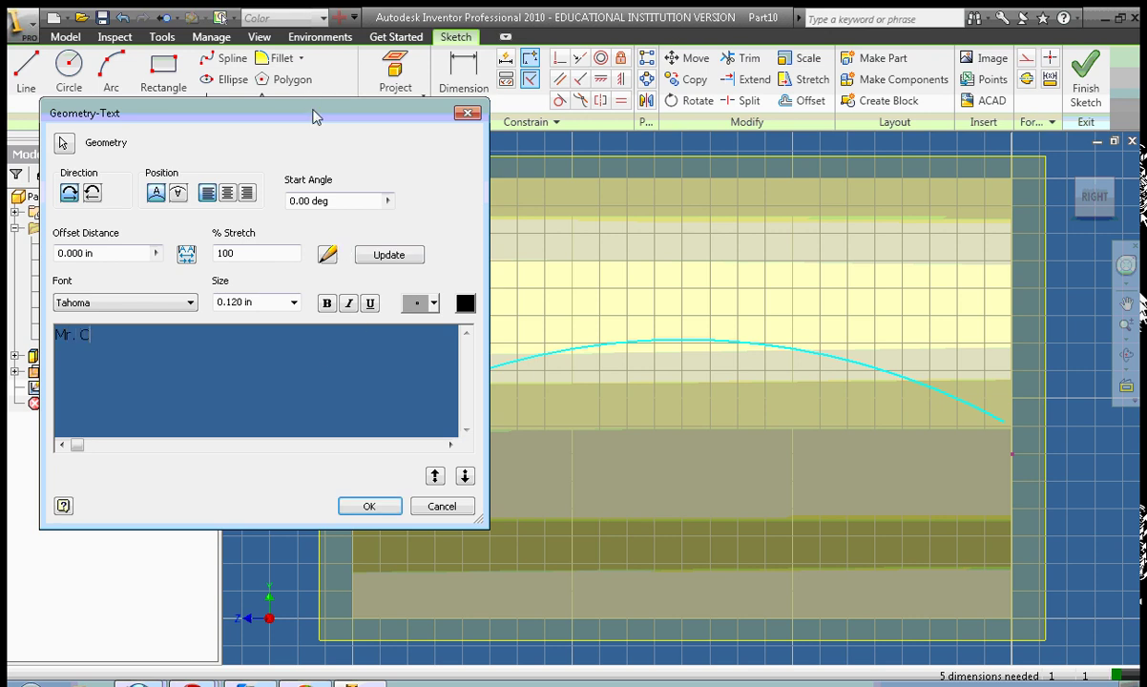
drag(315, 115, 348, 144)
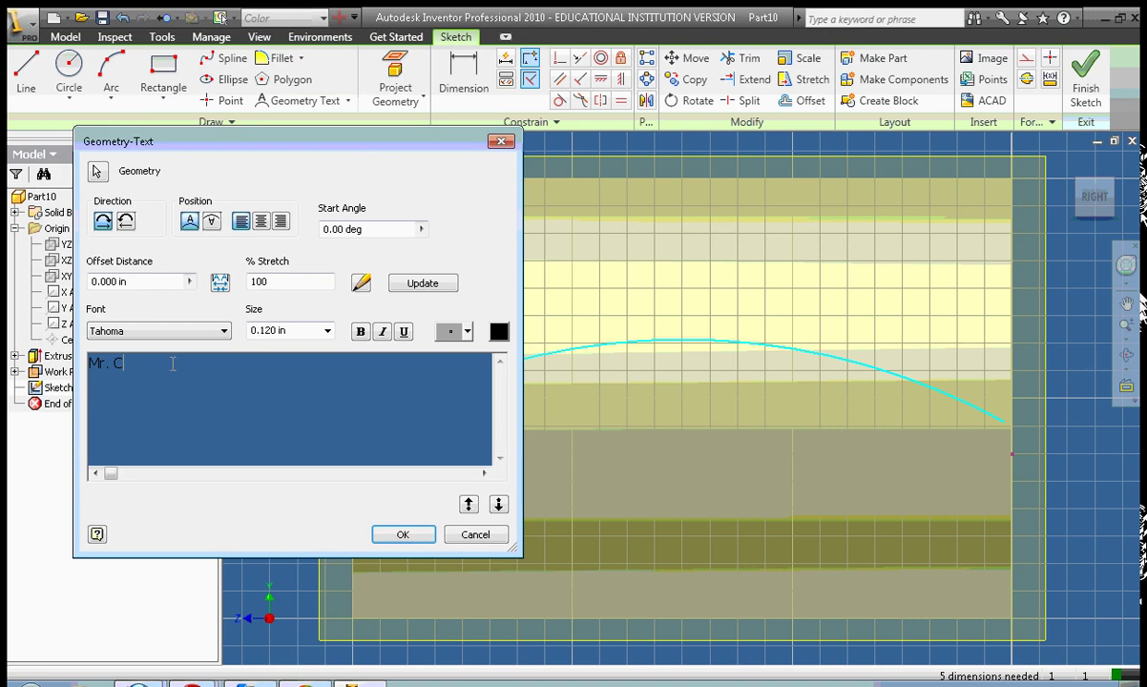
drag(152, 363, 34, 362)
drag(344, 142, 304, 94)
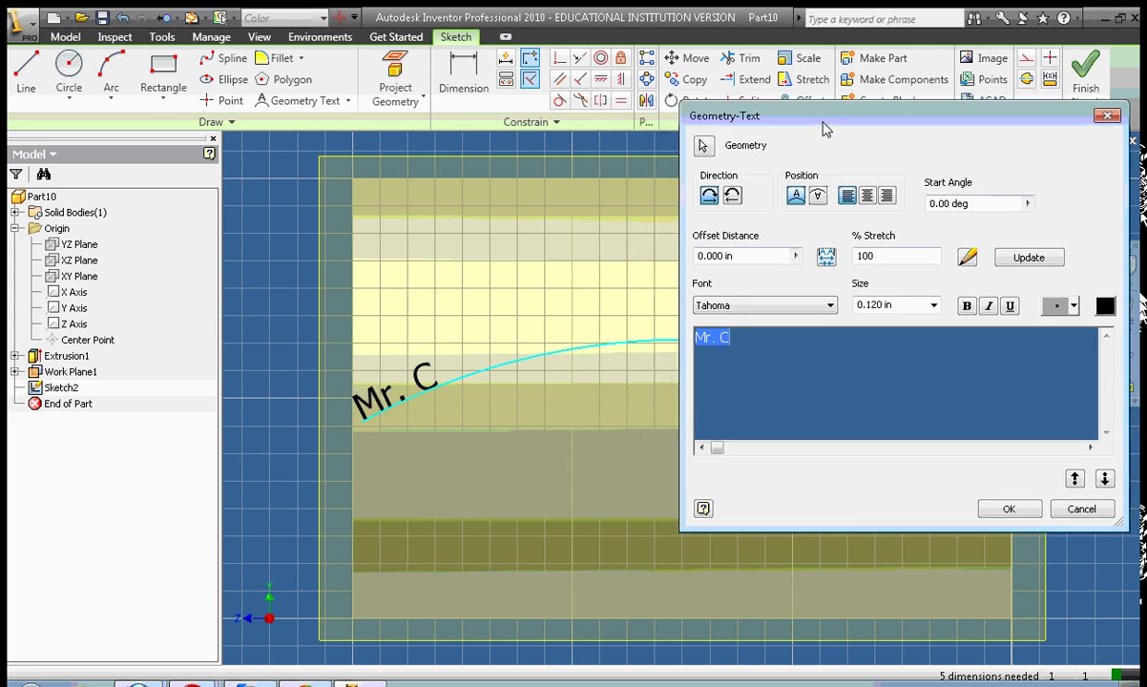
Try a 0.3 in size for the Mr. C arc text.
click(733, 338)
drag(731, 338, 695, 338)
click(812, 355)
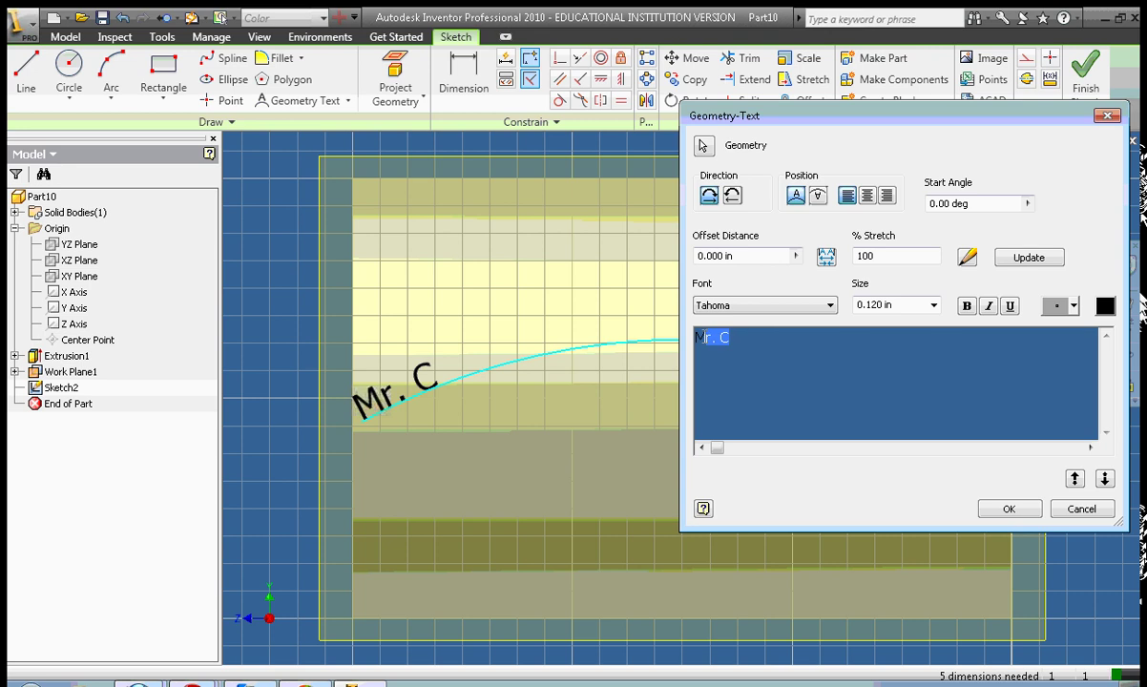
double_click(876, 307)
drag(882, 305, 867, 306)
text(3)
click(1029, 260)
drag(901, 118, 938, 203)
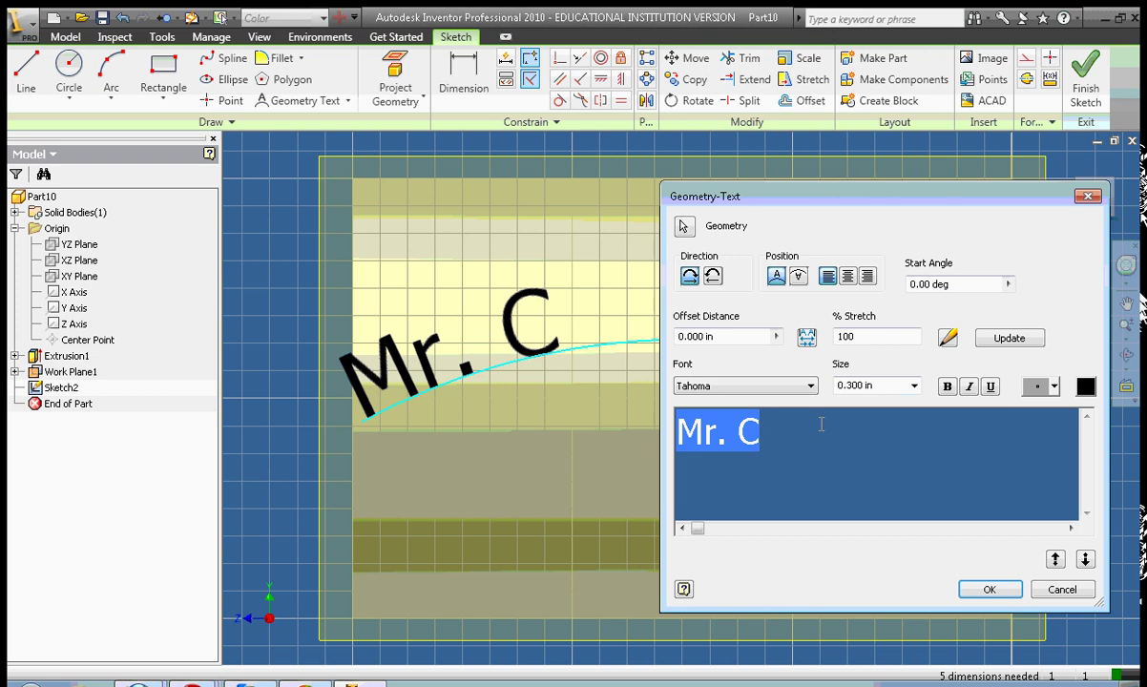
Change the Mr. C text size to 0.4 in.
click(808, 427)
key(shift+Left)
key(shift+Left)
key(shift+Left)
key(shift+Left)
key(shift+Left)
click(865, 385)
click(864, 386)
drag(864, 386, 851, 388)
text(4)
click(1016, 338)
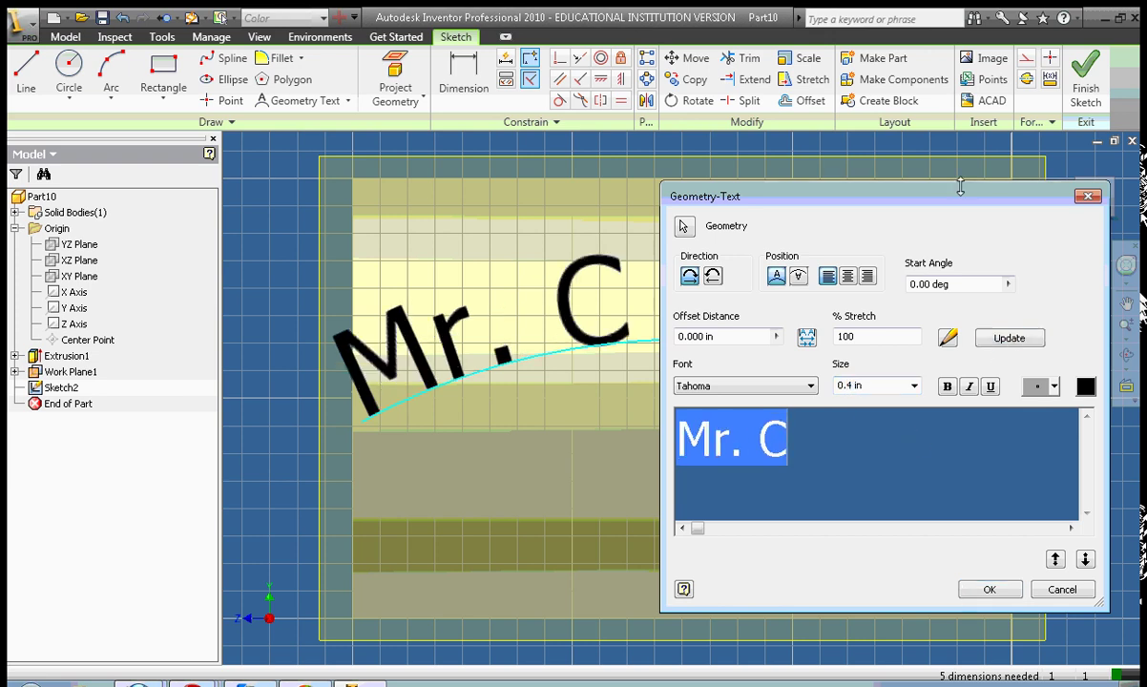
drag(963, 196, 963, 279)
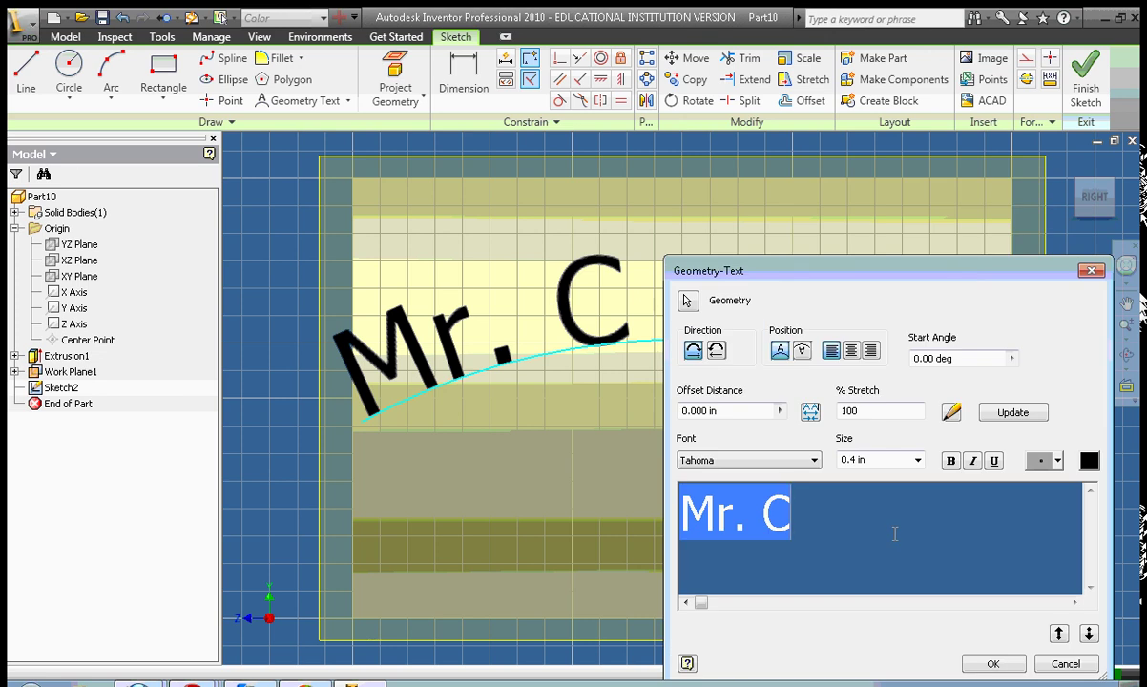
Set the arc text's font to Times New Roman.
click(813, 461)
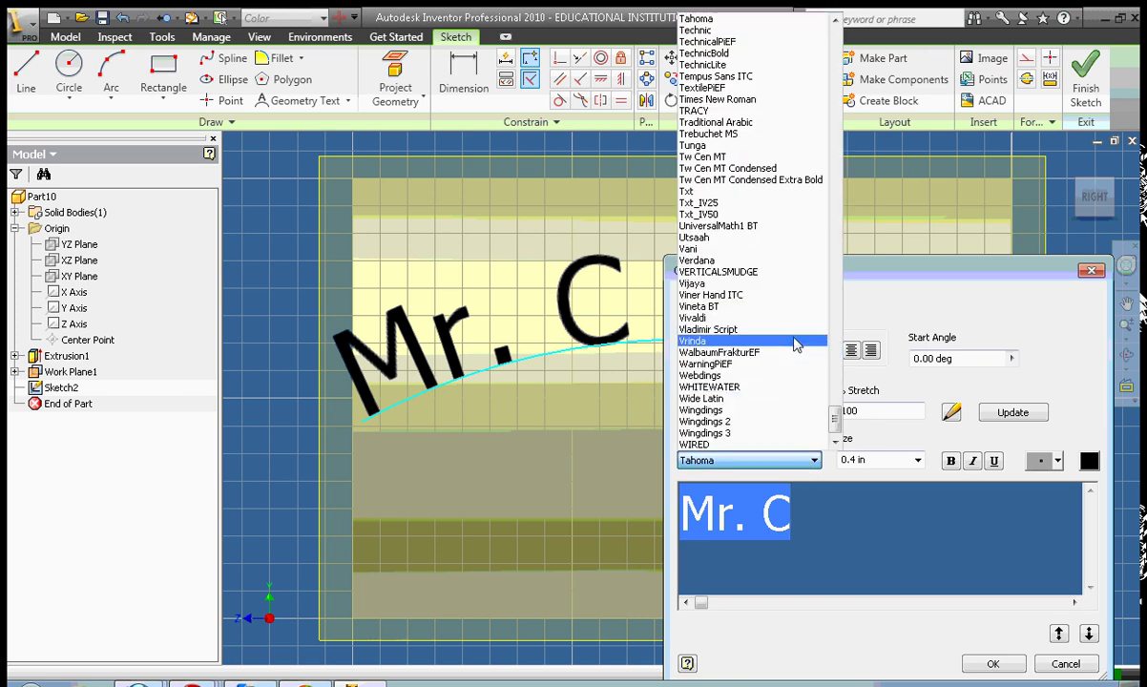
click(807, 99)
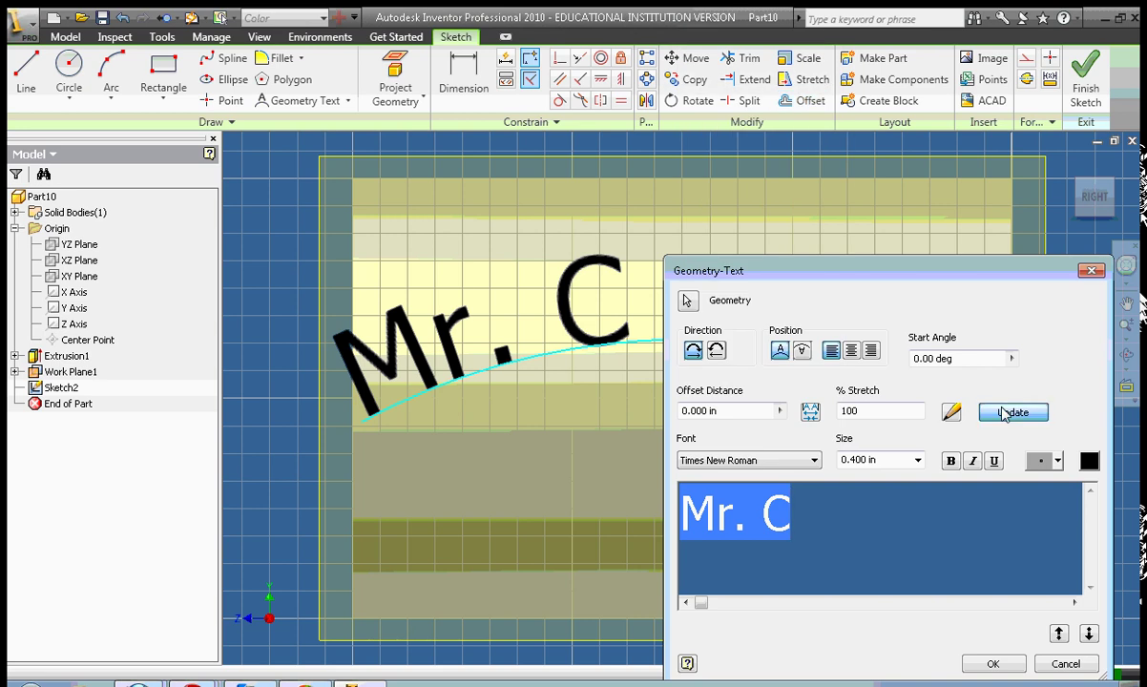
click(800, 516)
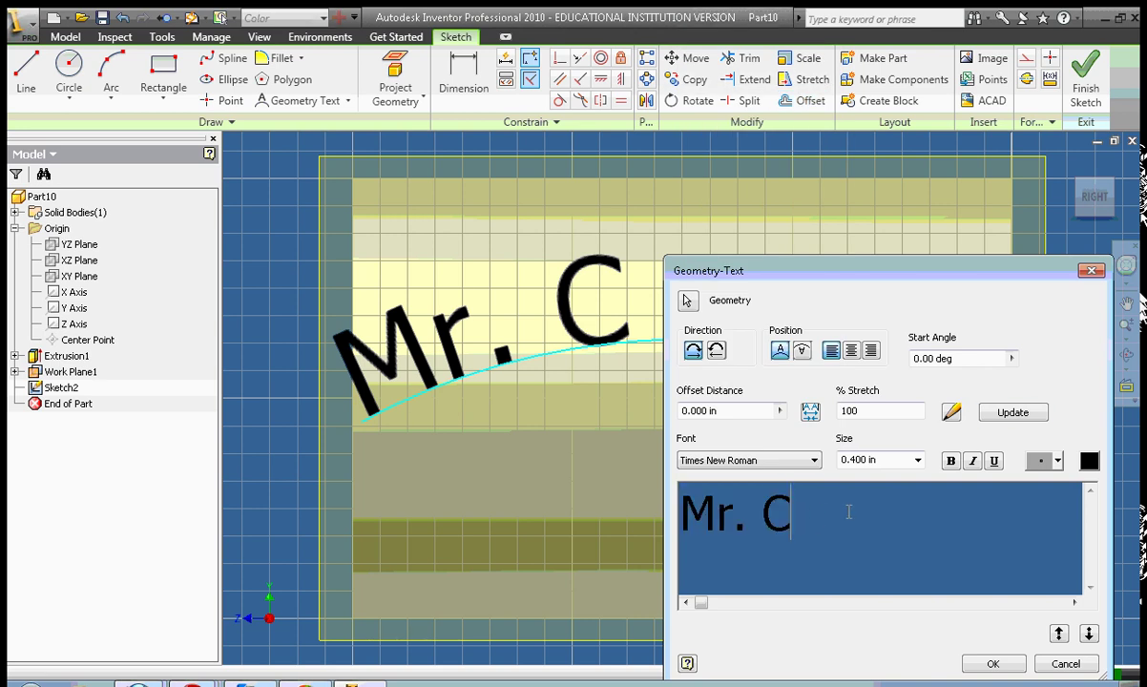
drag(849, 512, 630, 531)
scroll(749, 461, up, 7)
click(814, 461)
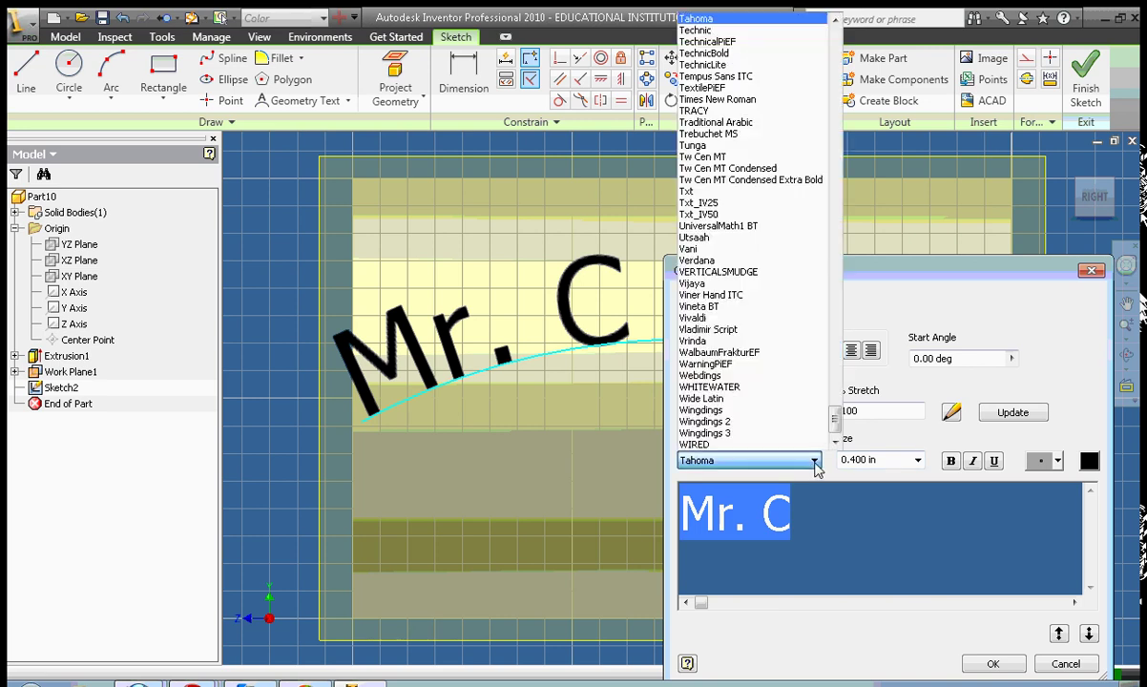
click(793, 100)
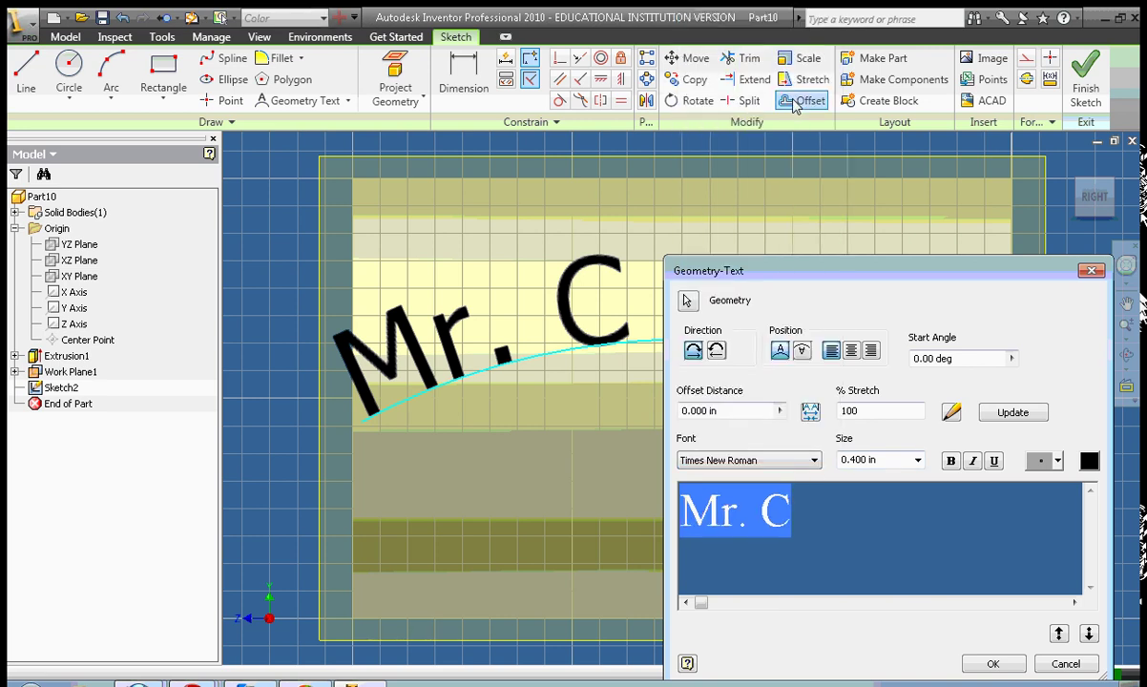
click(1013, 412)
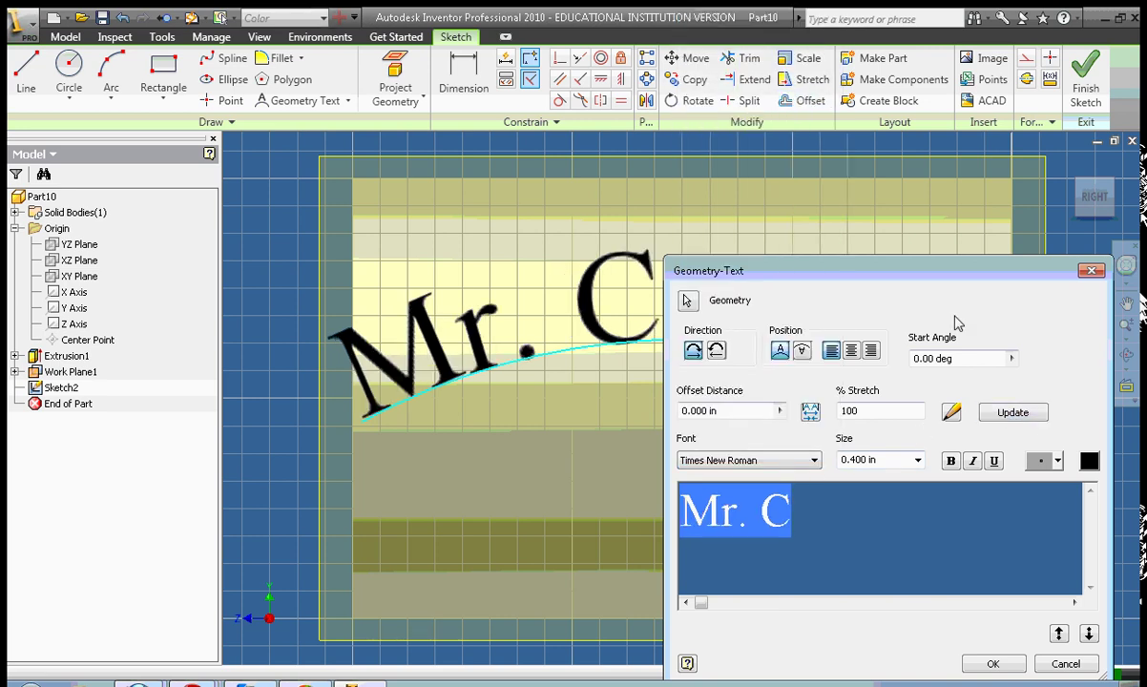
drag(945, 280, 974, 217)
Make the Mr. C arc text bold.
click(928, 494)
drag(911, 464, 663, 446)
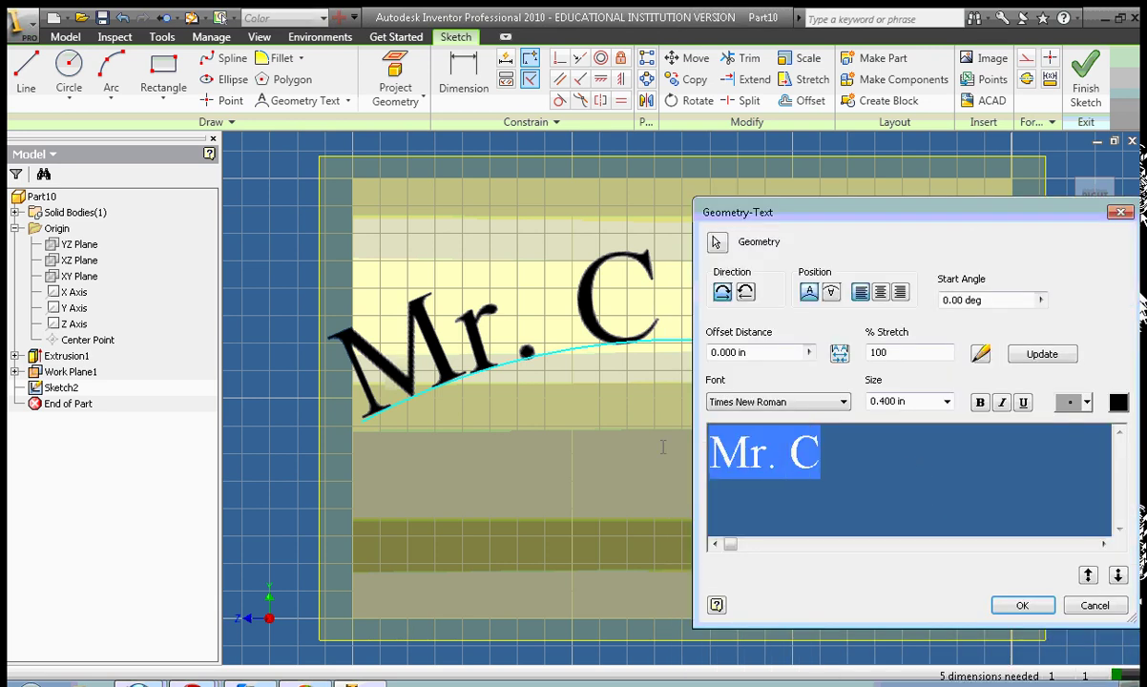
click(980, 402)
click(940, 499)
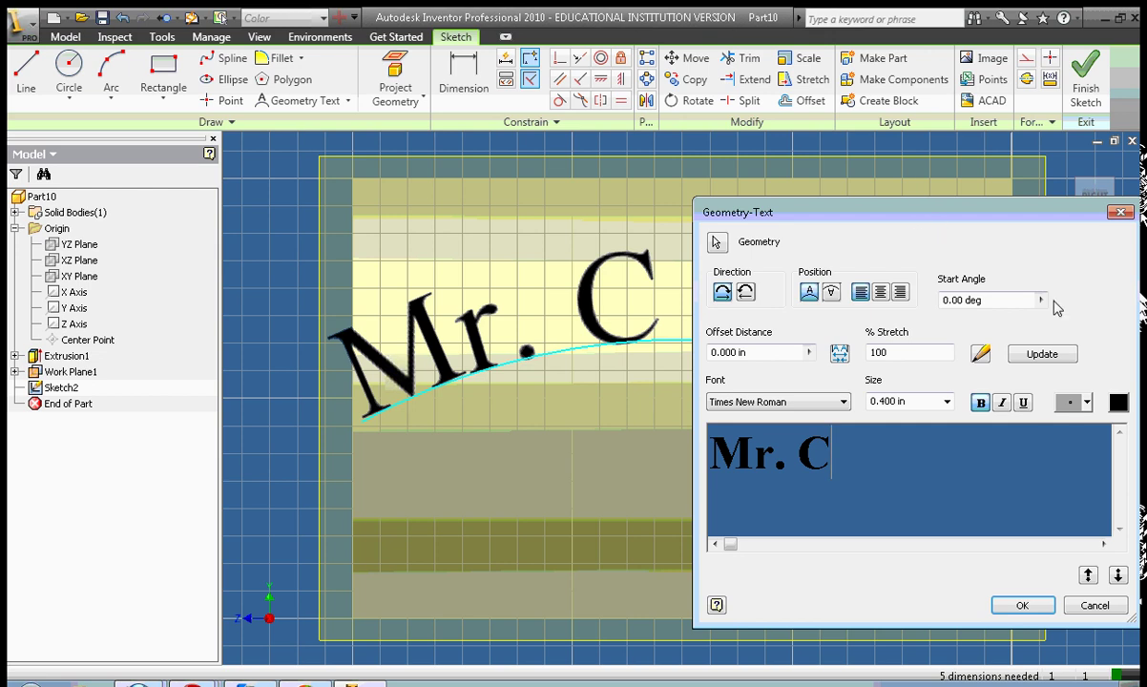
drag(835, 456, 686, 446)
click(982, 401)
click(982, 401)
click(1045, 359)
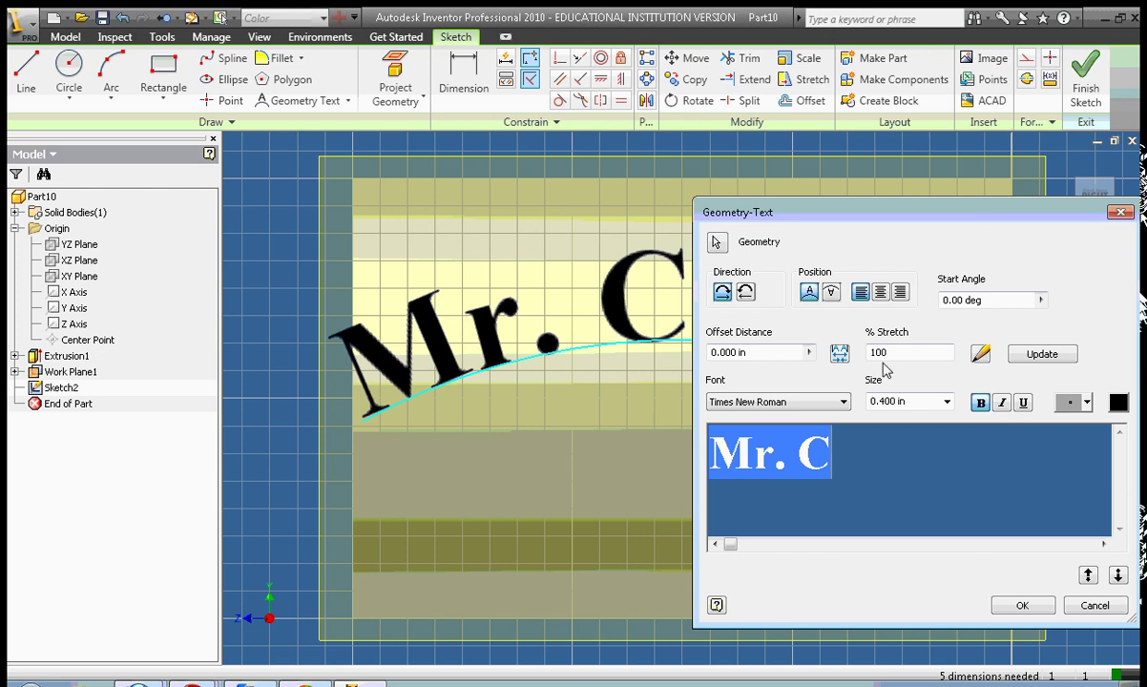
Give the arc text a 12 deg start angle and accept the text.
drag(991, 216, 1031, 197)
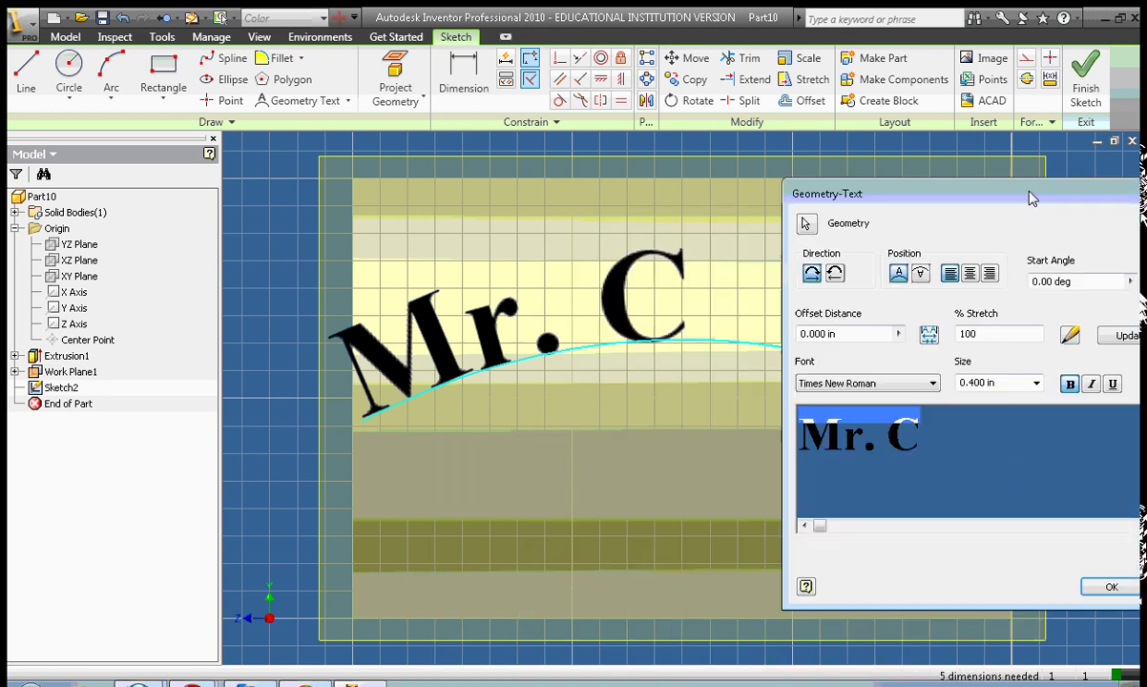
click(1029, 282)
text(12)
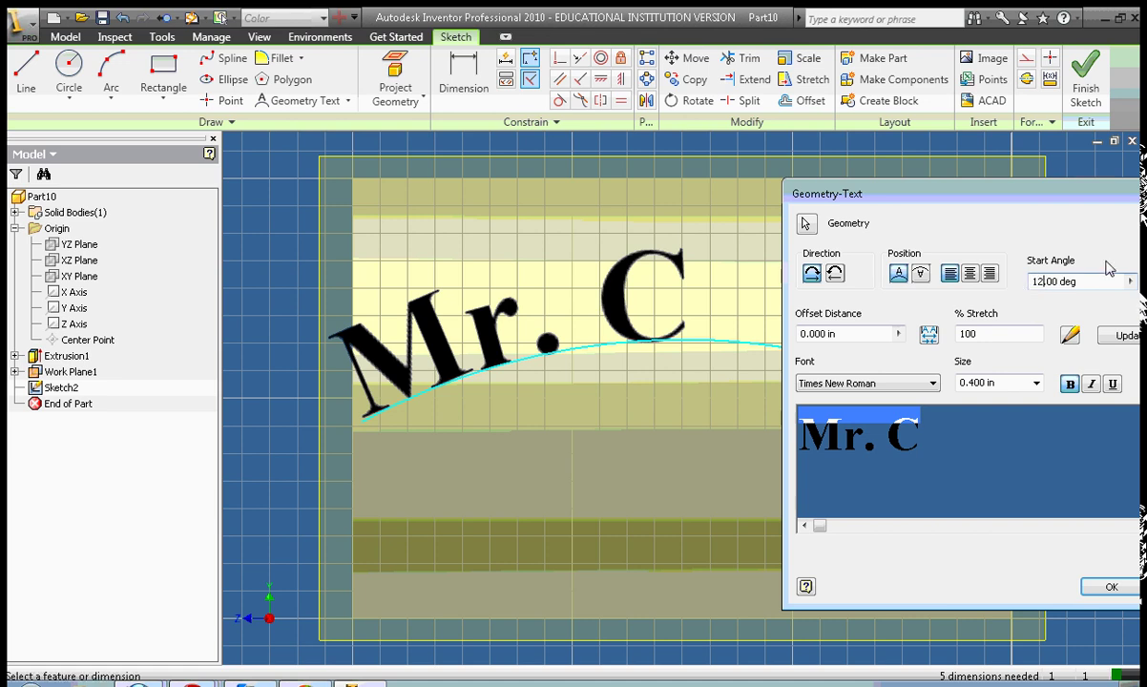
click(1122, 336)
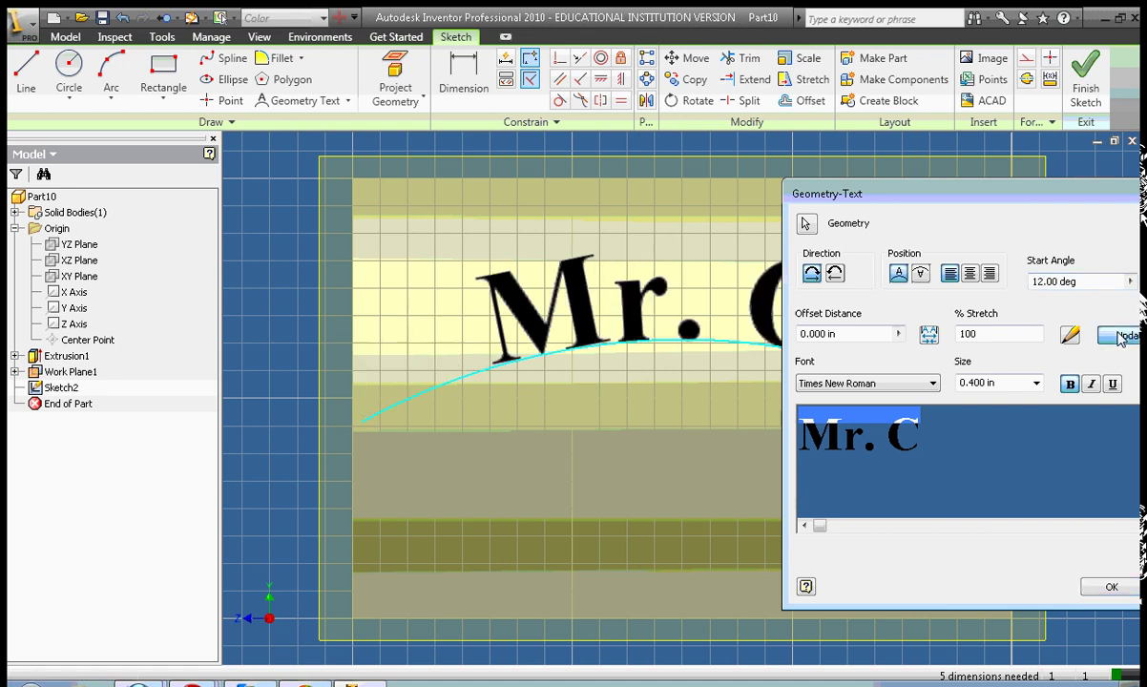
drag(1084, 206, 781, 462)
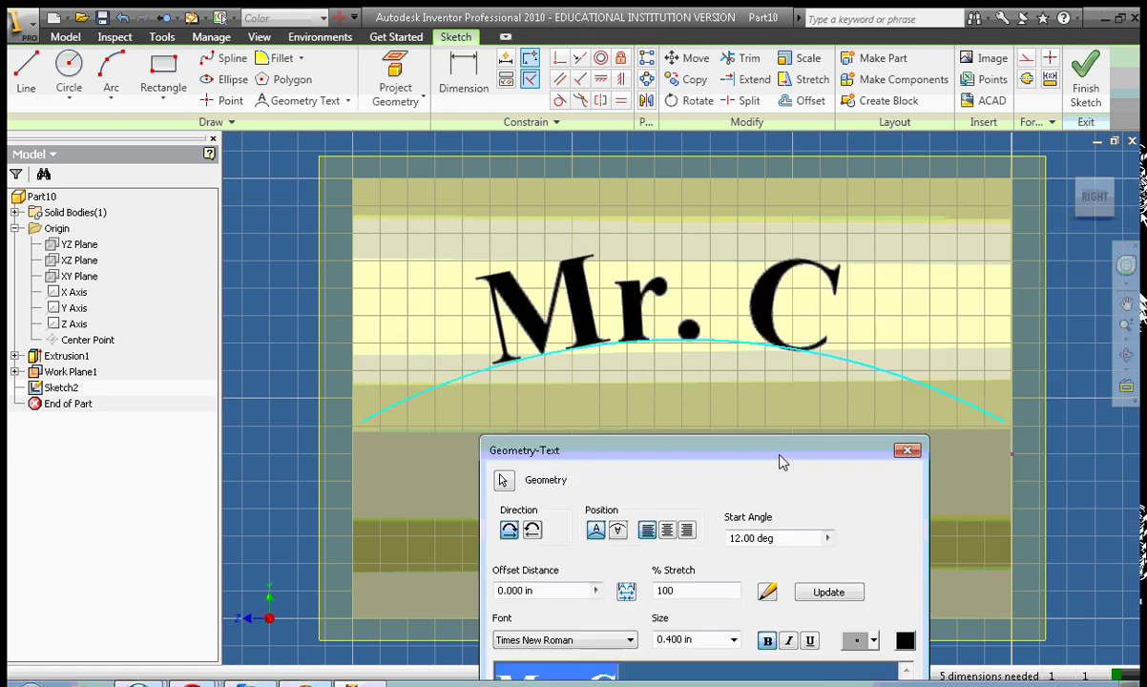
drag(945, 127, 914, 208)
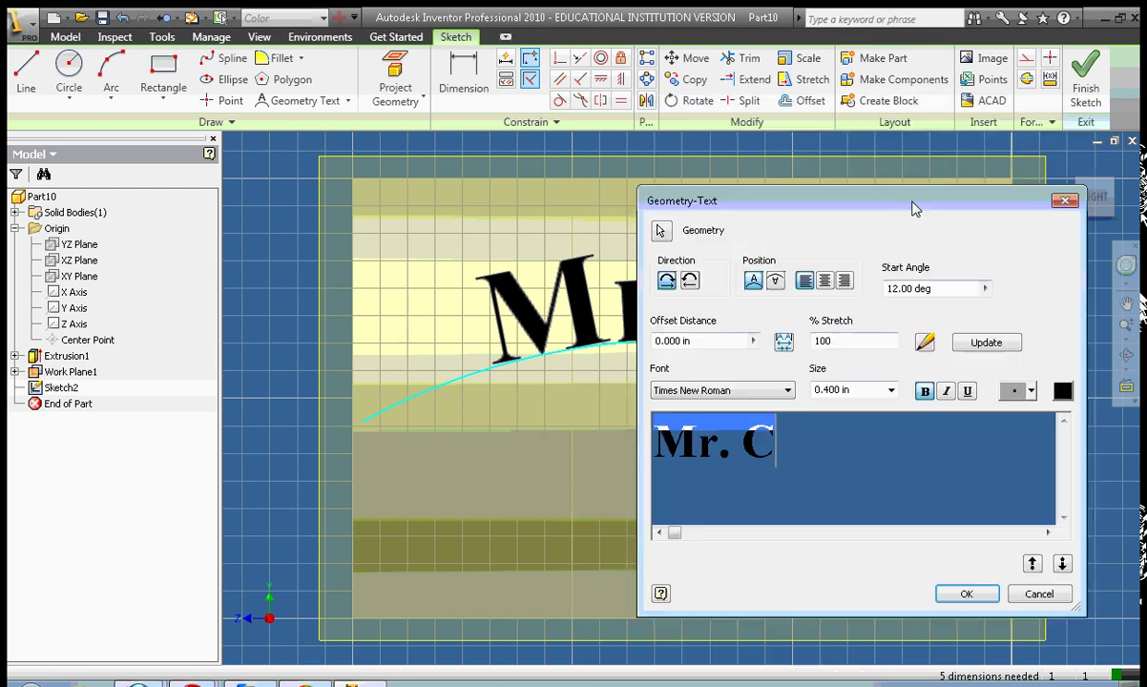
click(966, 594)
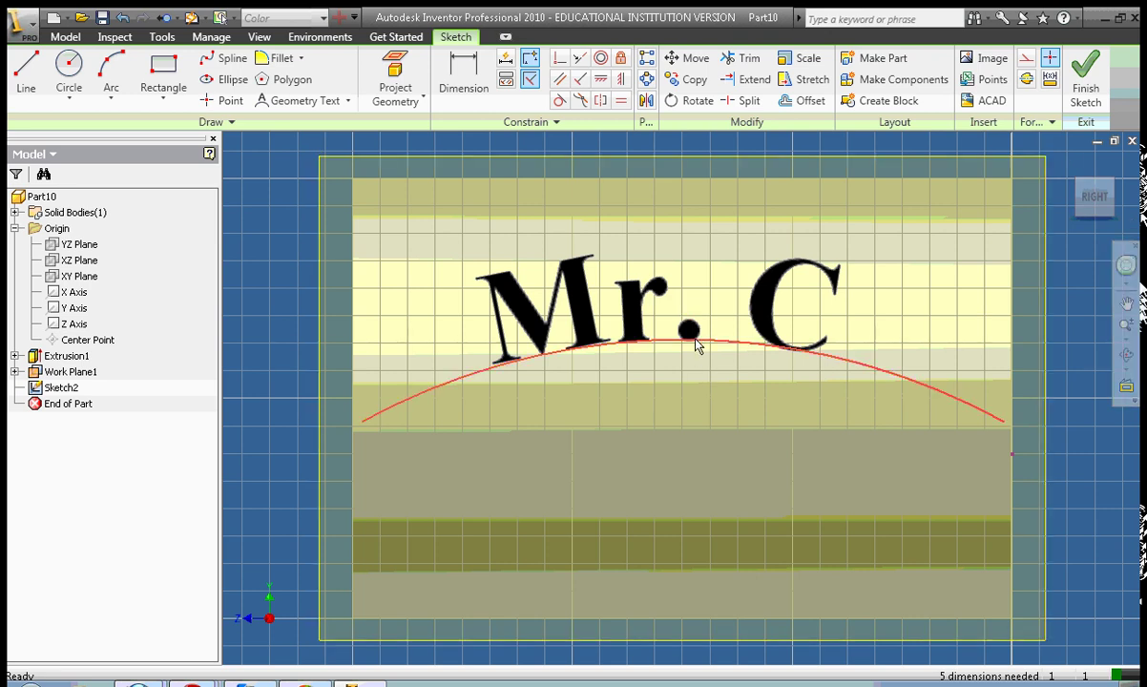
mouse_move(696, 343)
mouse_down()
mouse_move(706, 504)
mouse_move(691, 346)
mouse_up()
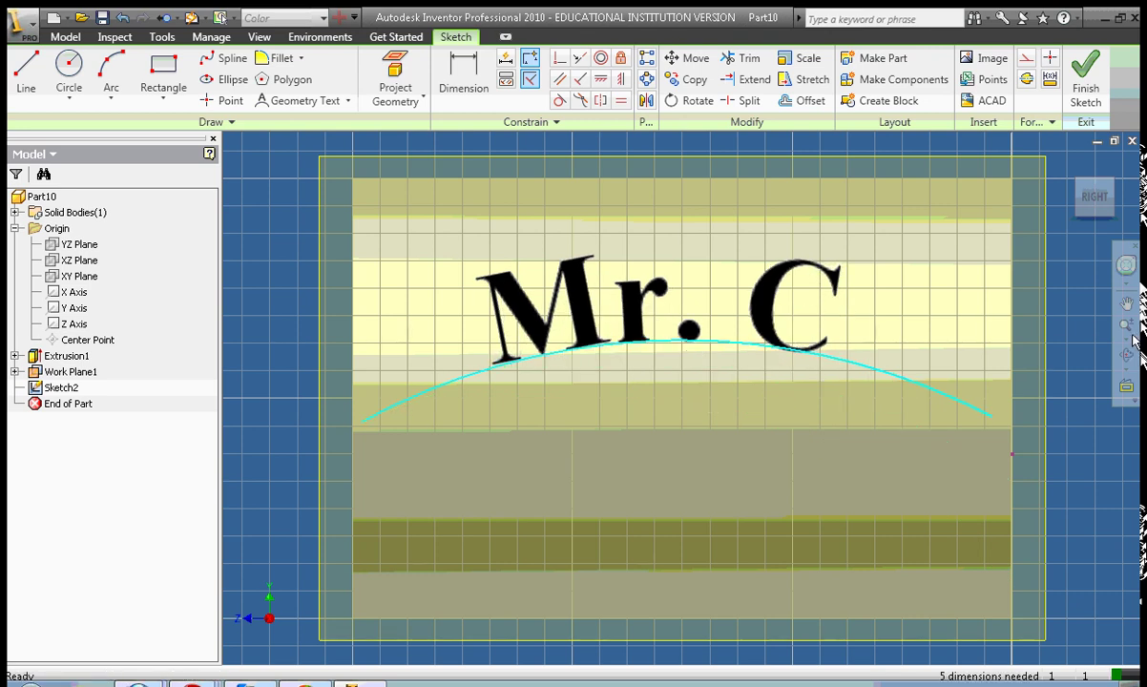
click(1127, 339)
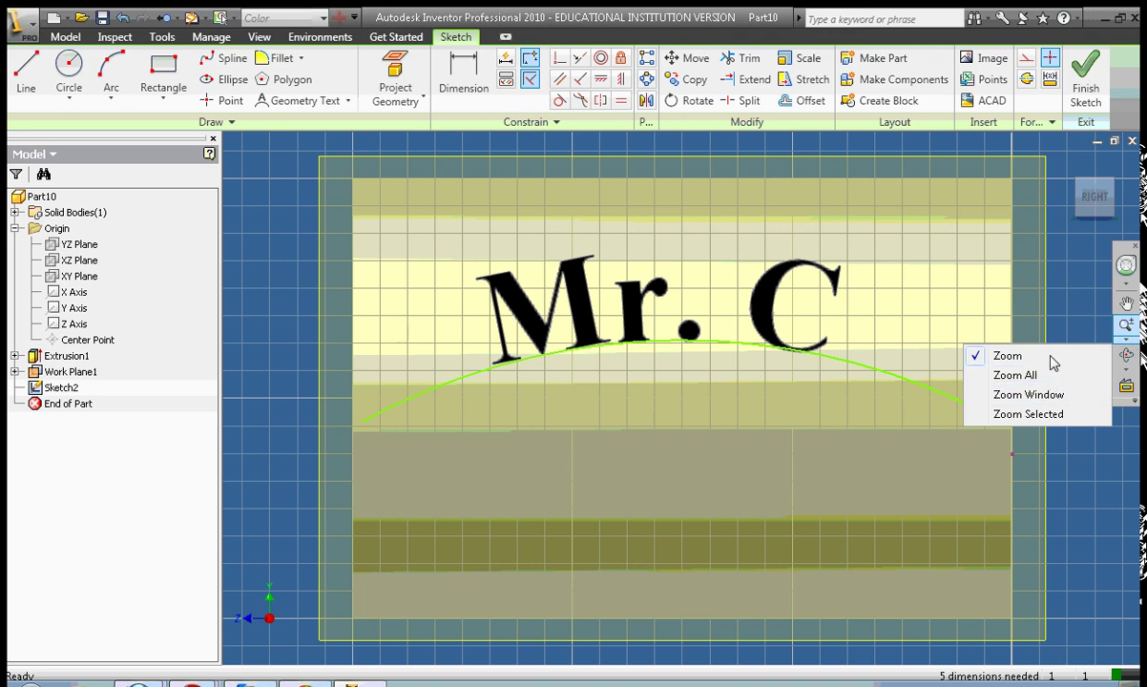
click(1051, 380)
click(1129, 327)
mouse_move(1128, 327)
mouse_down()
mouse_move(1060, 358)
mouse_move(1061, 325)
mouse_up()
right_click(426, 264)
click(456, 271)
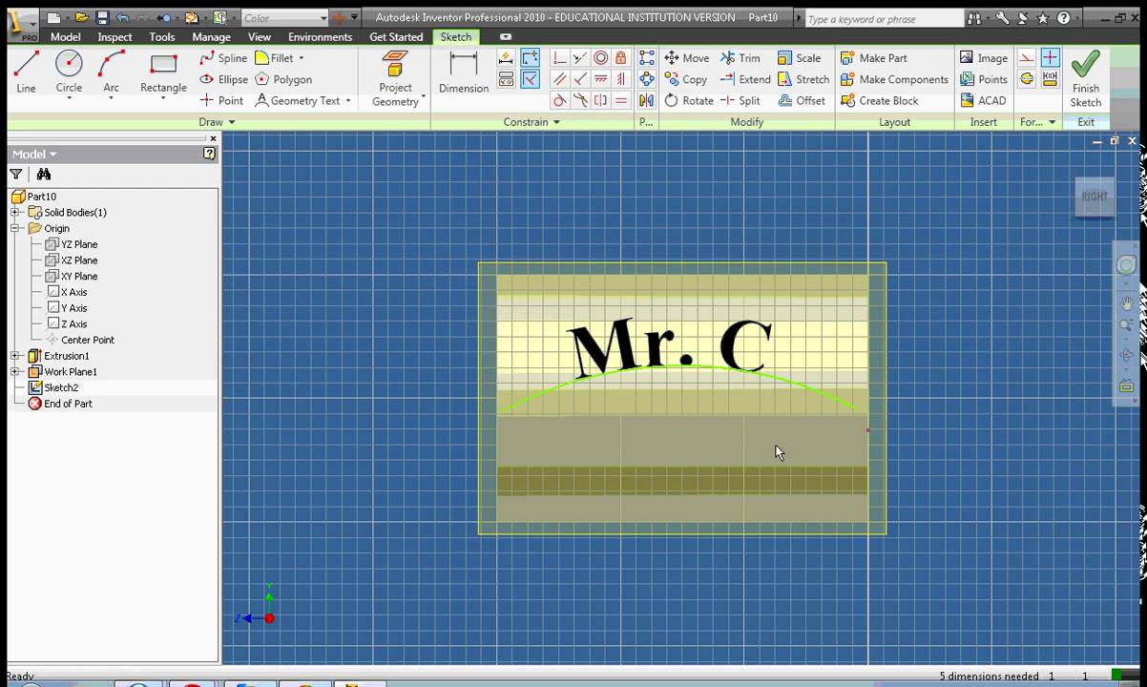
click(683, 366)
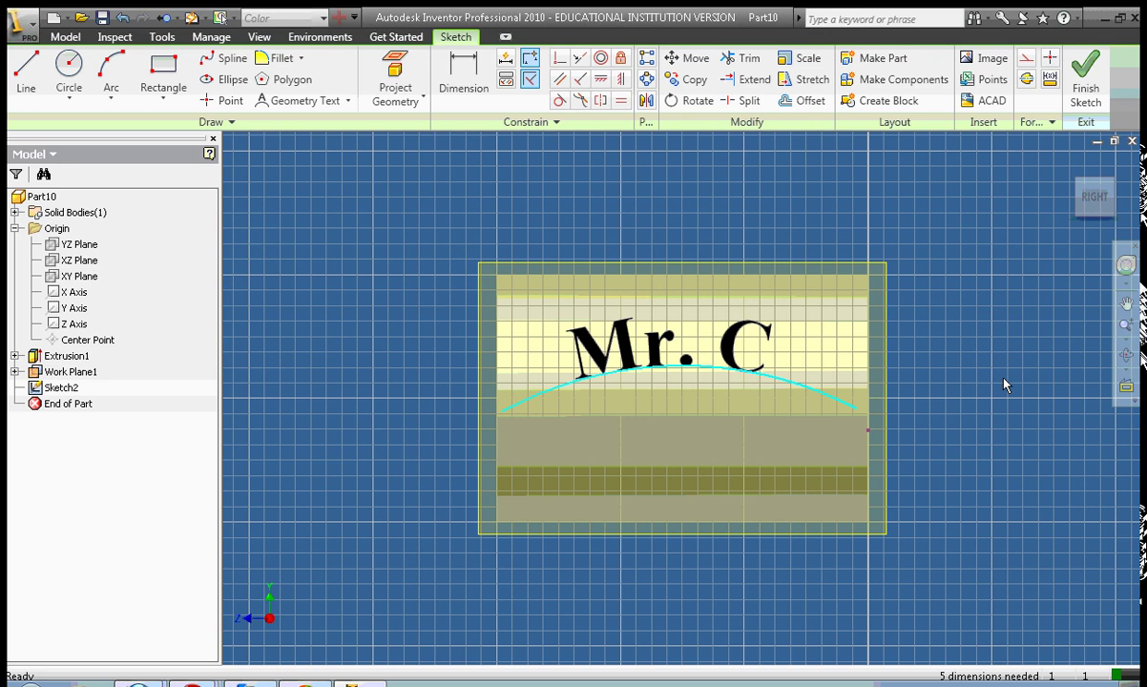
scroll(1004, 385, down, 4)
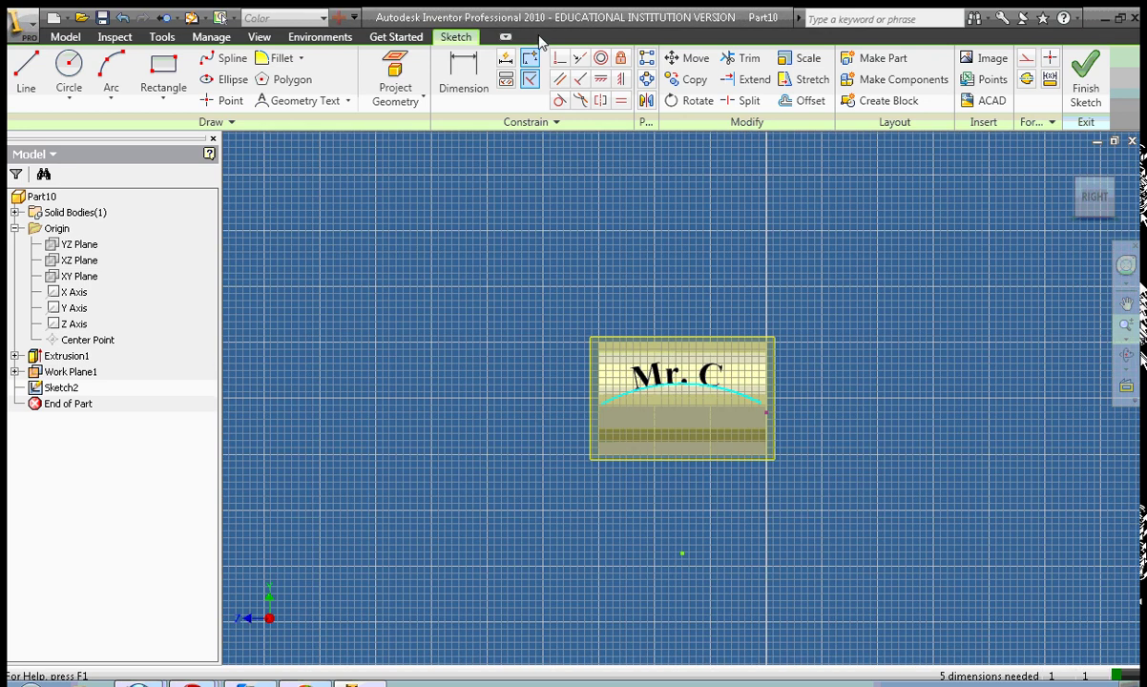
right_click(353, 233)
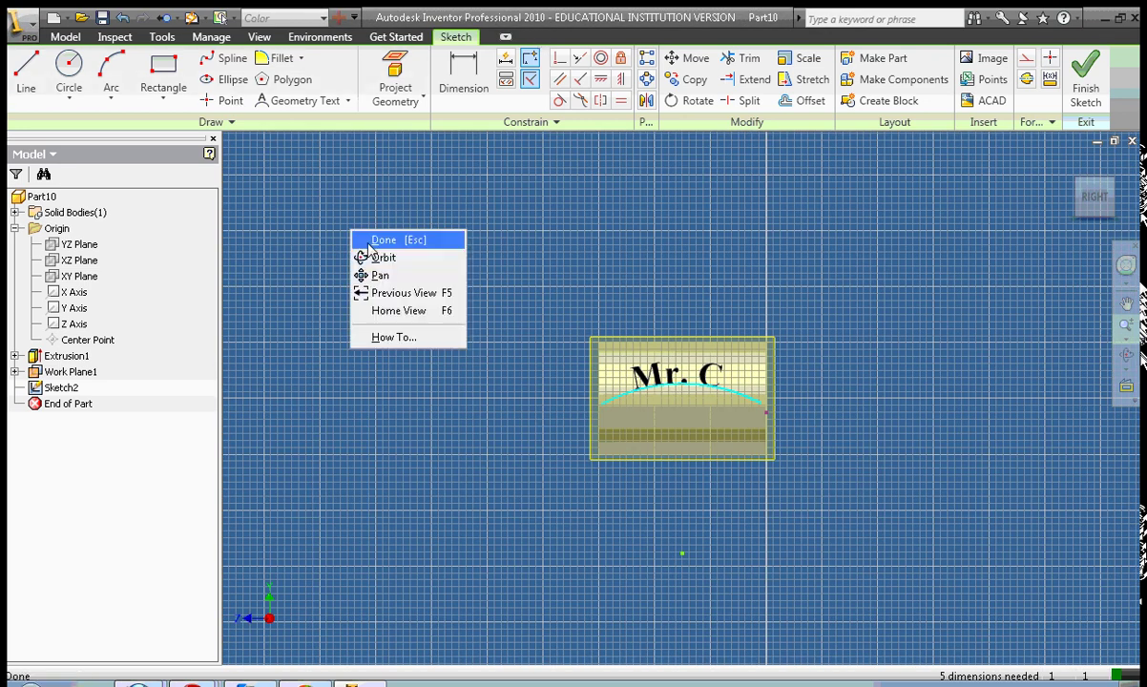
click(368, 243)
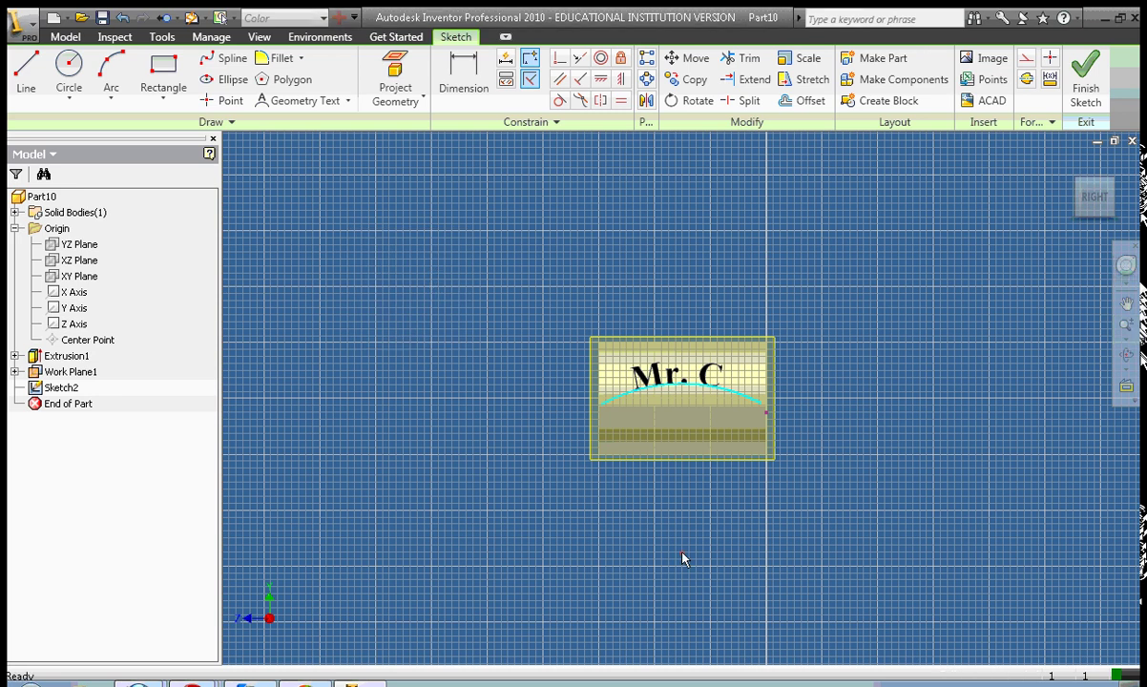
click(684, 558)
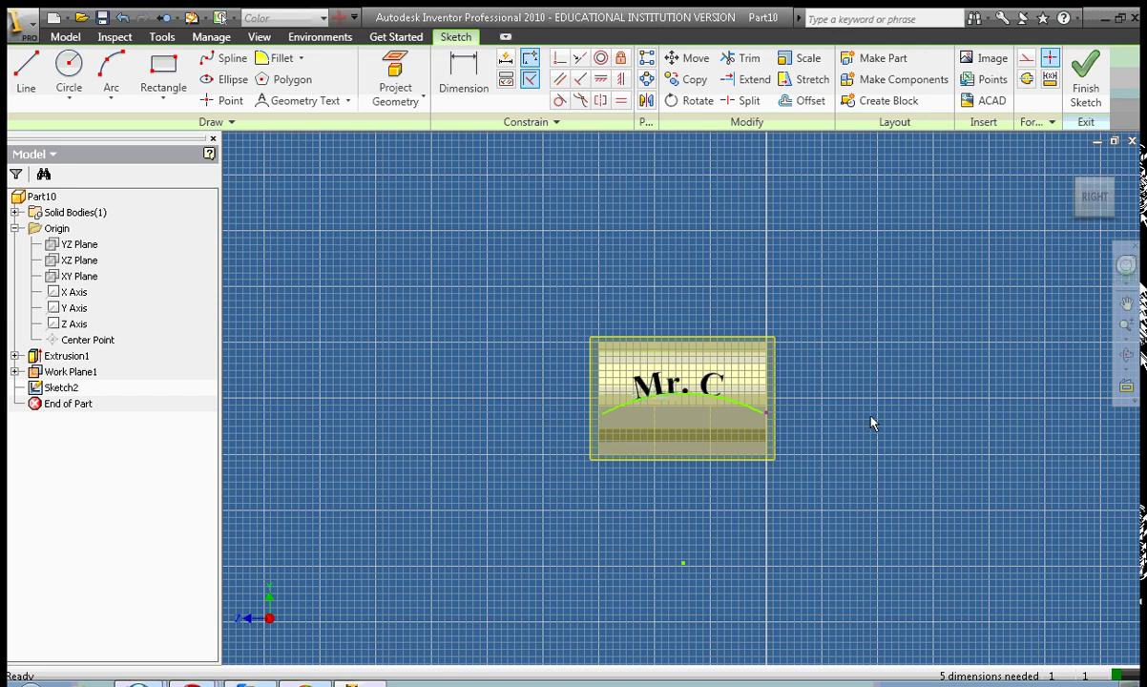
click(1127, 339)
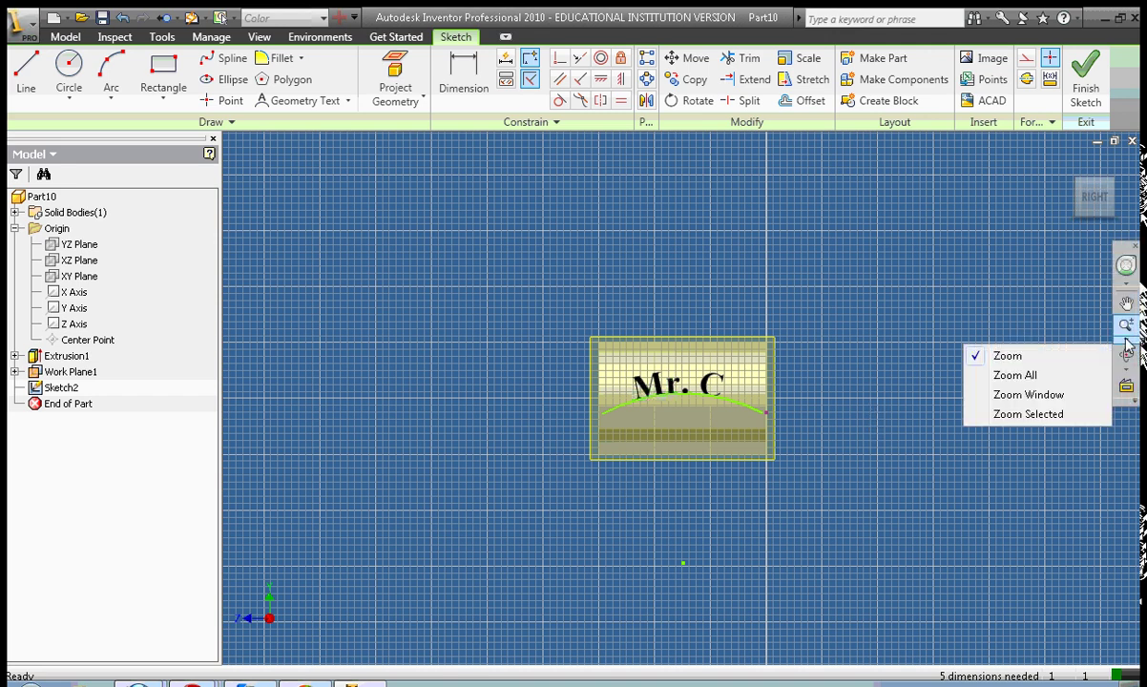
click(1063, 376)
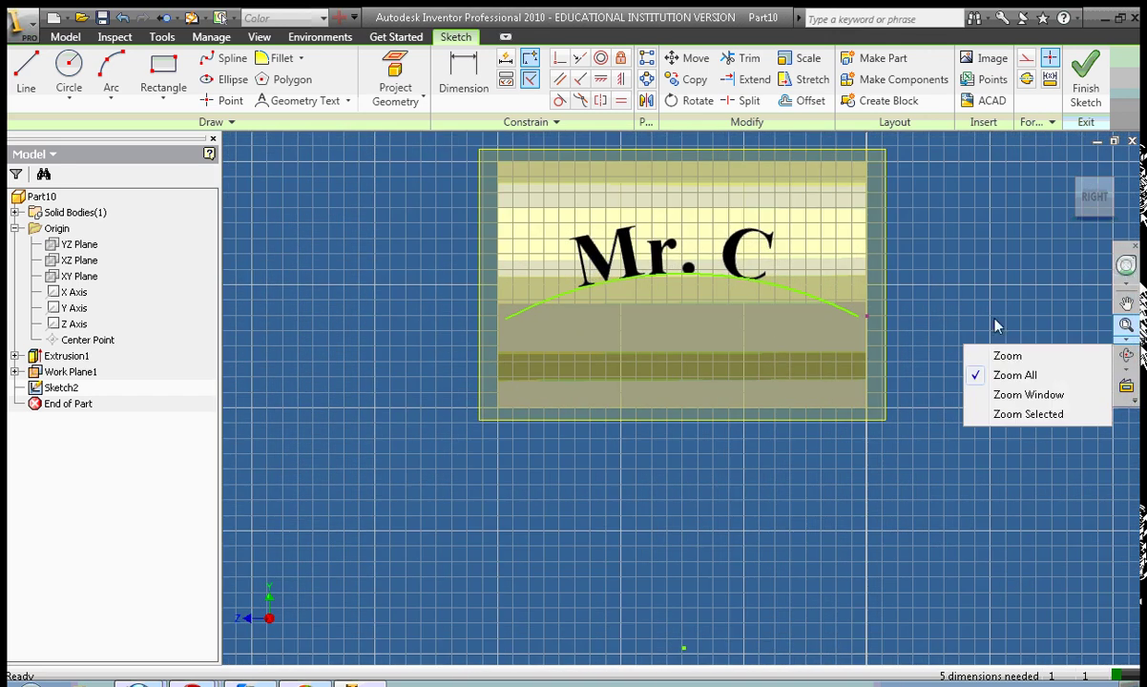
Finish the text sketch and start an emboss using the Mr. C text as profile.
right_click(916, 279)
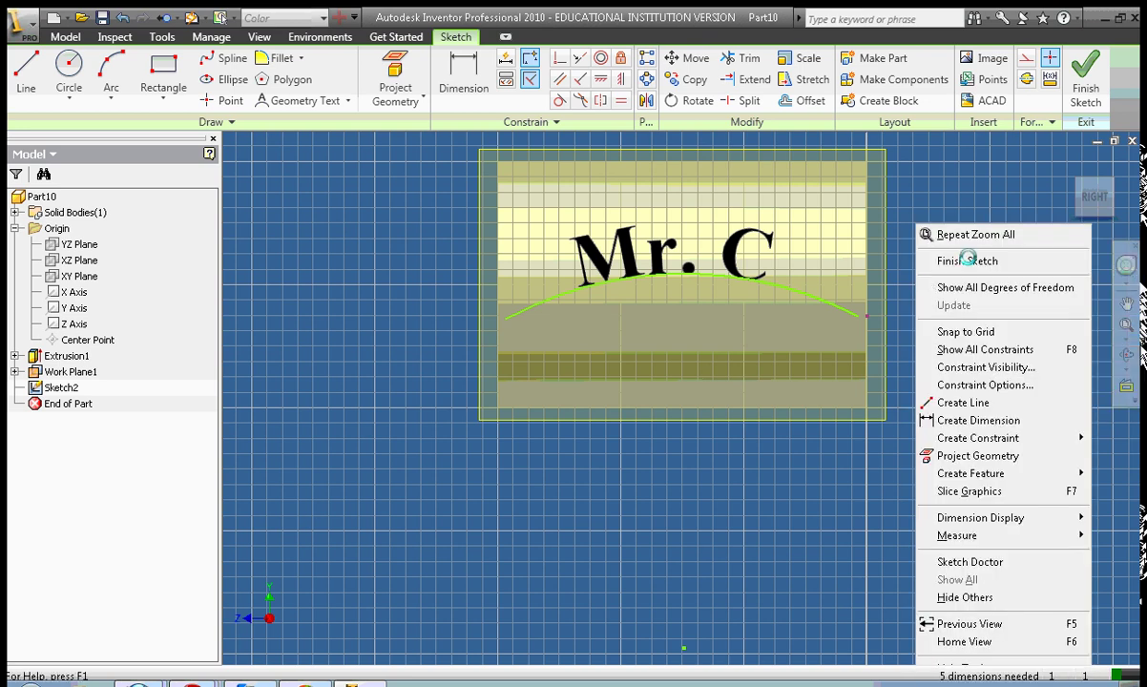
click(967, 260)
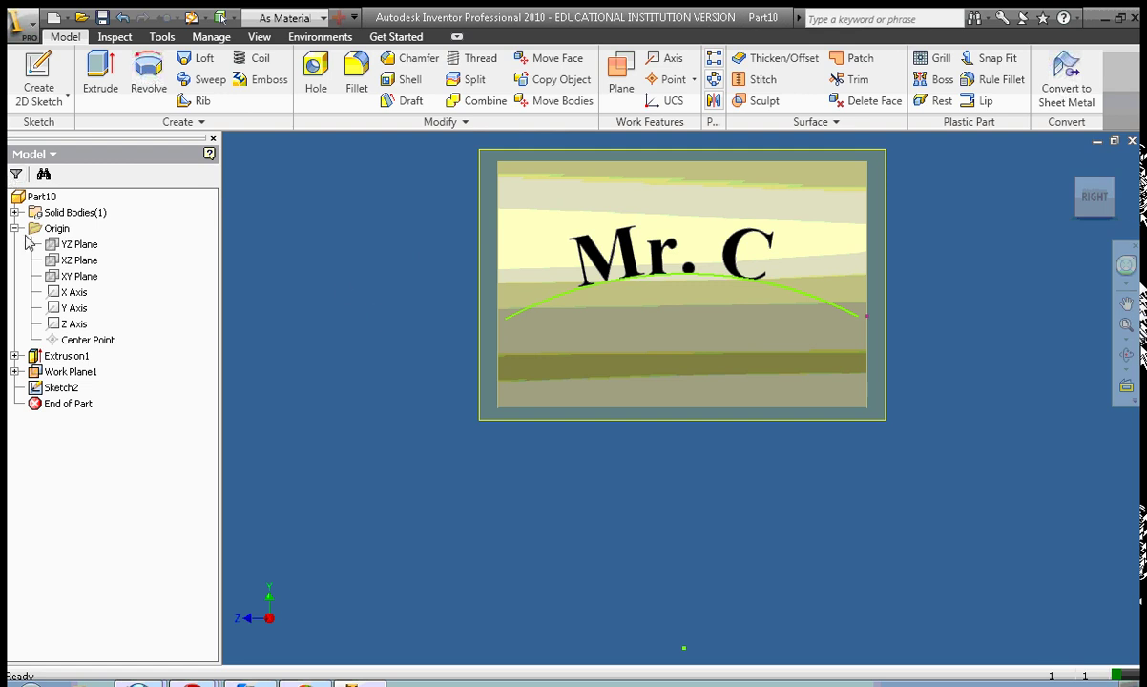
click(256, 88)
drag(319, 146, 321, 253)
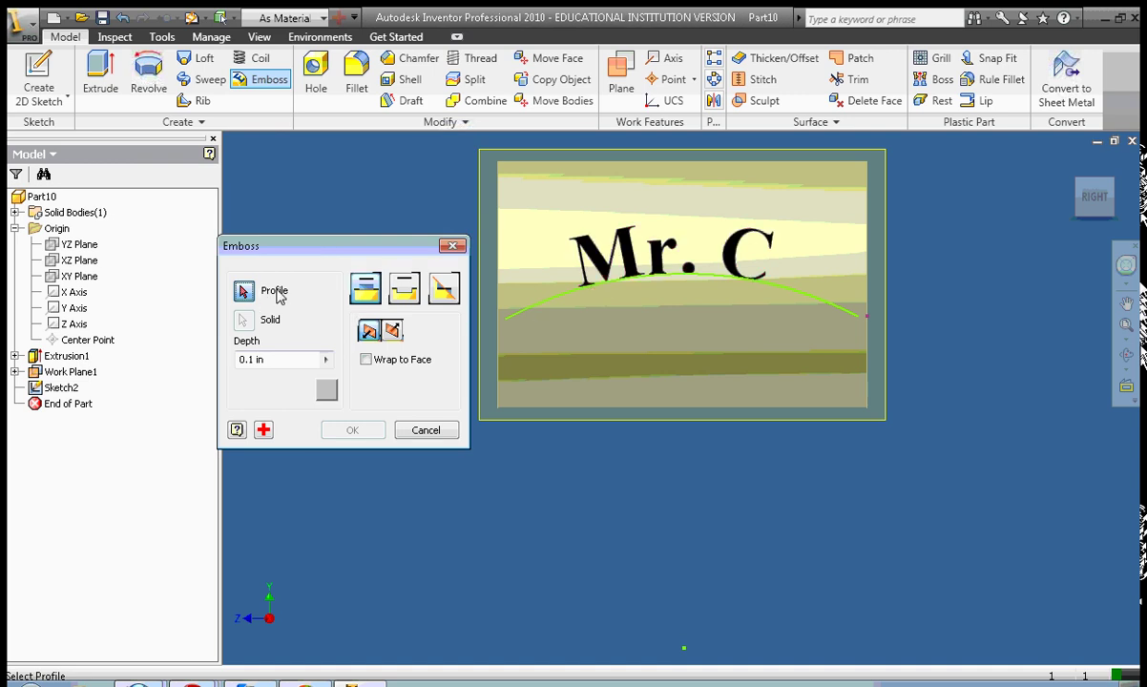
click(635, 275)
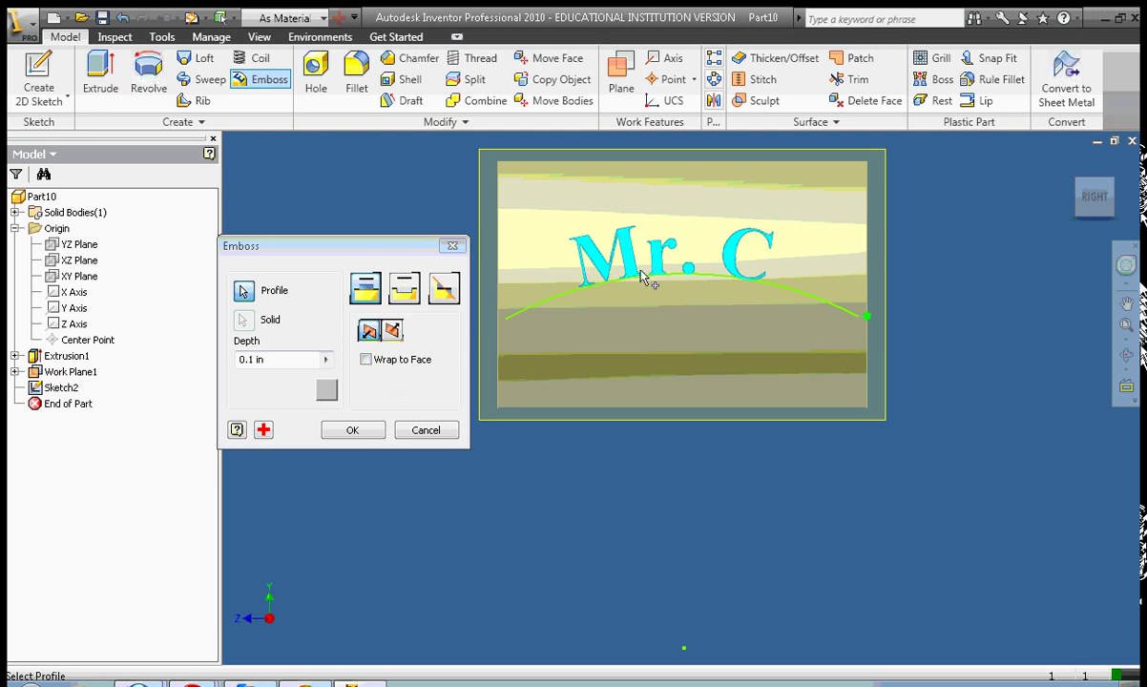
Wrap the lettering onto the cylinder's curved face, keeping Emboss from Face.
click(372, 364)
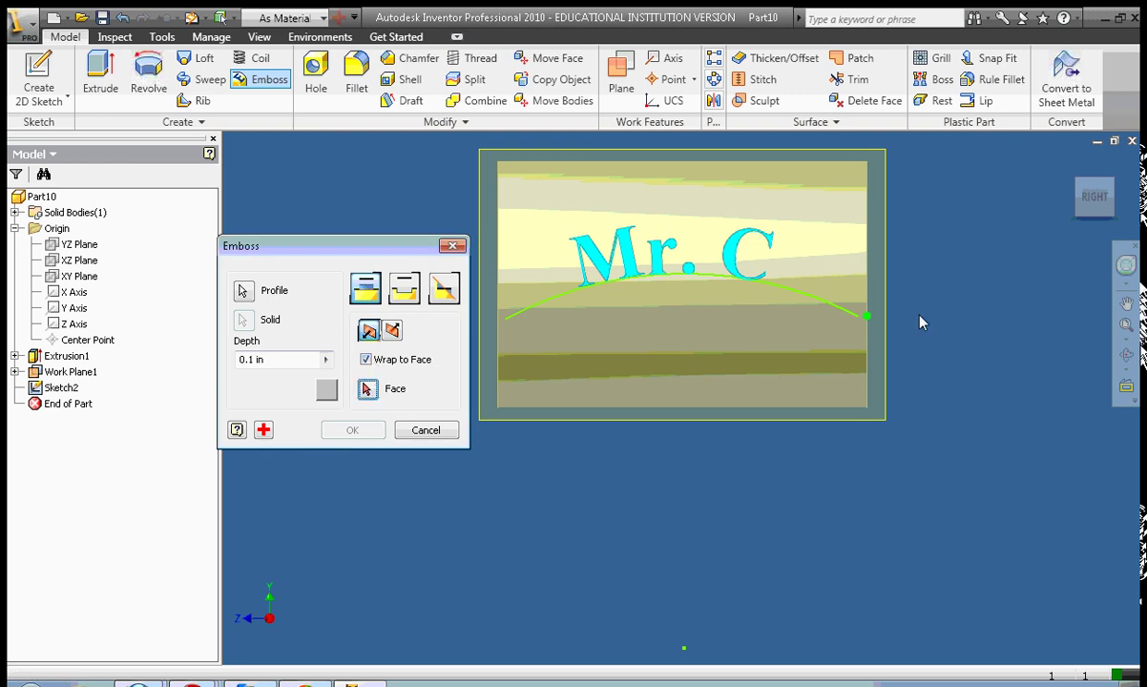
click(368, 390)
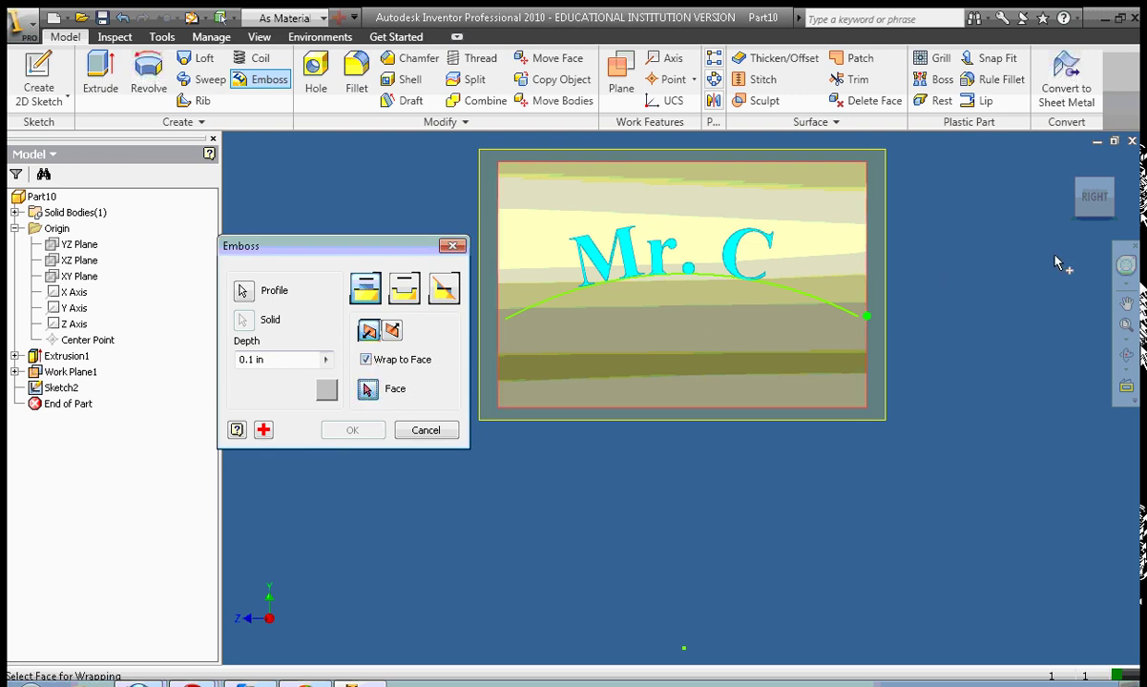
click(1088, 204)
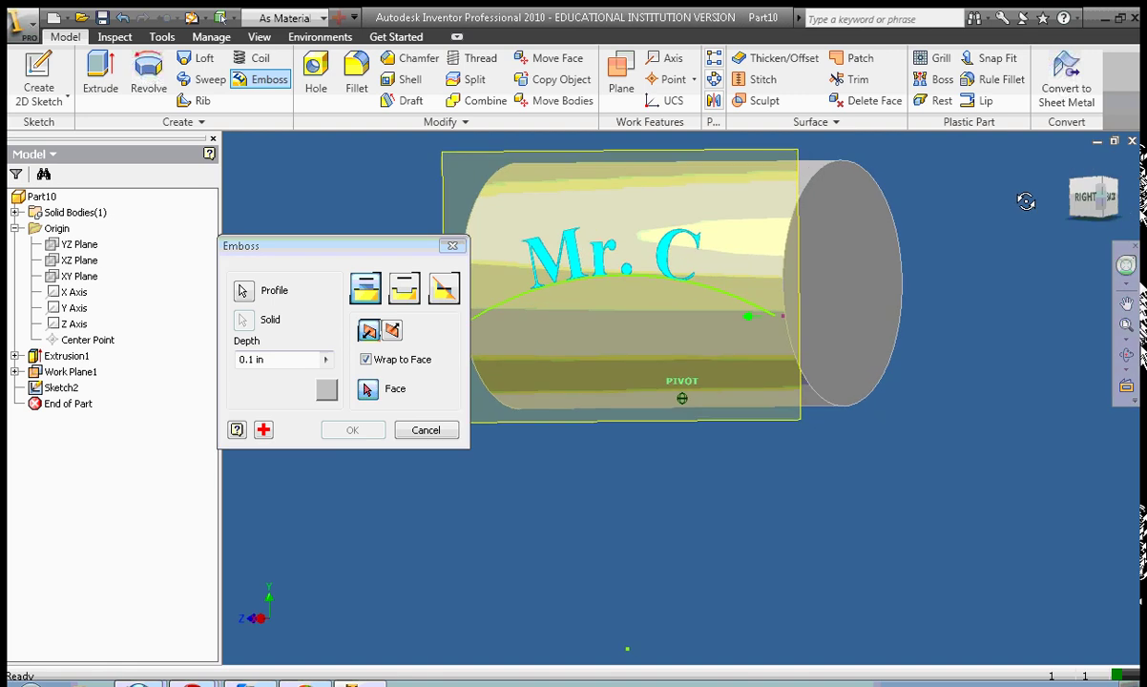
click(805, 179)
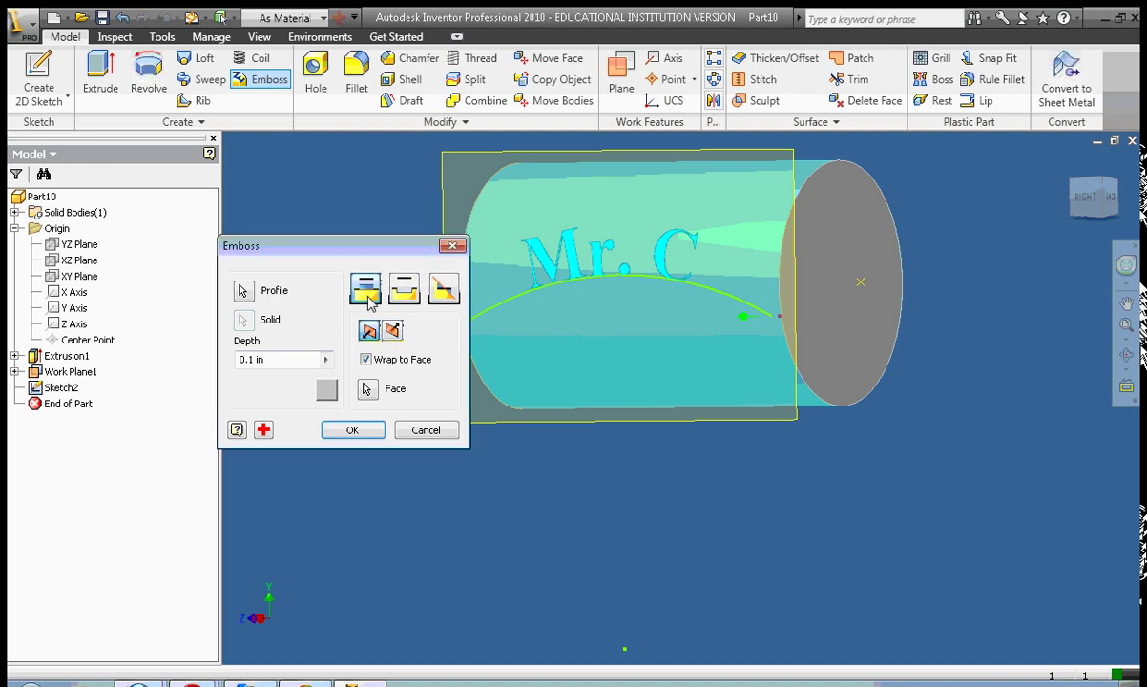
click(415, 293)
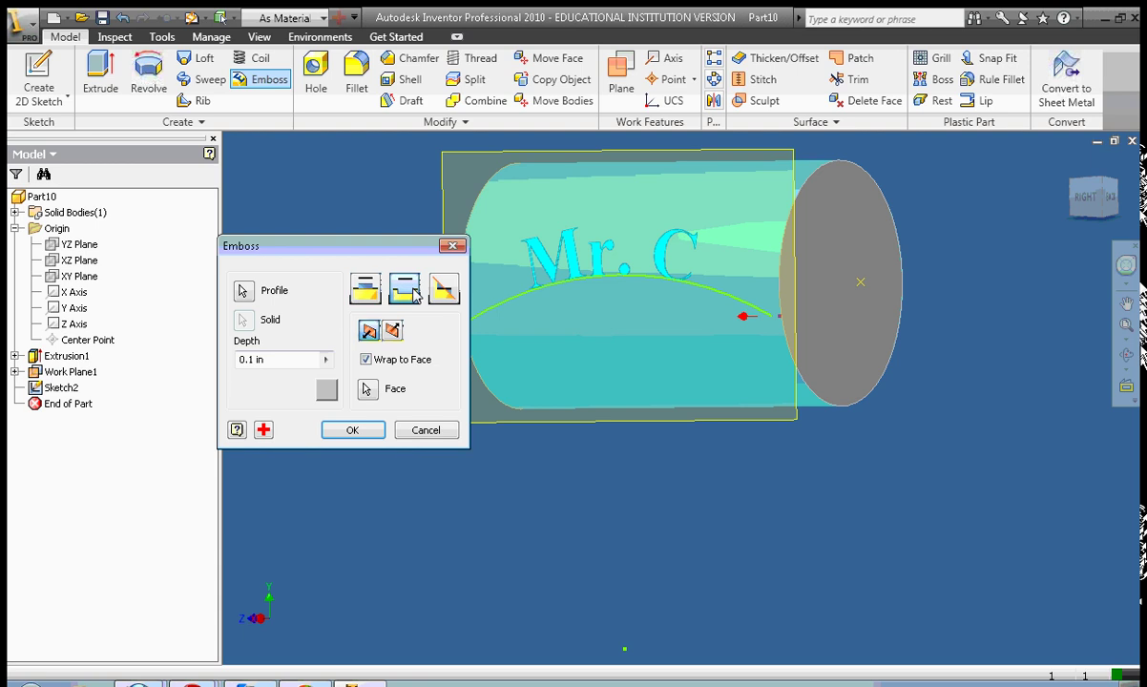
click(365, 289)
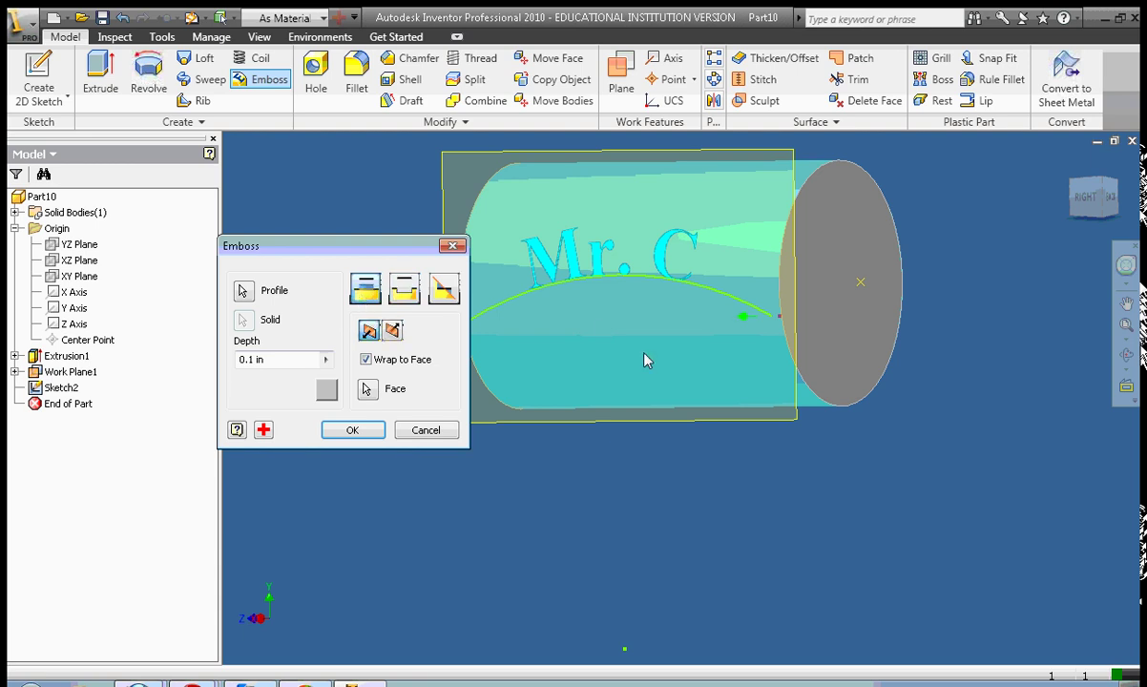
Create the emboss, hide Work Plane1, and tilt the view of the cylinder.
click(374, 436)
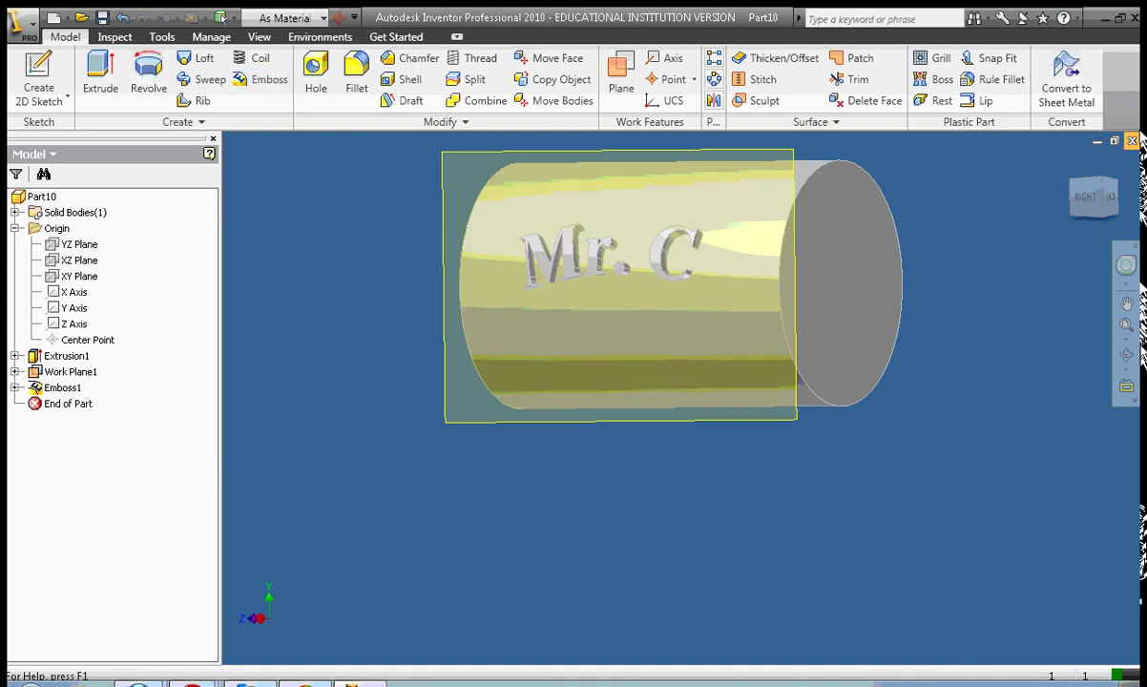
right_click(704, 160)
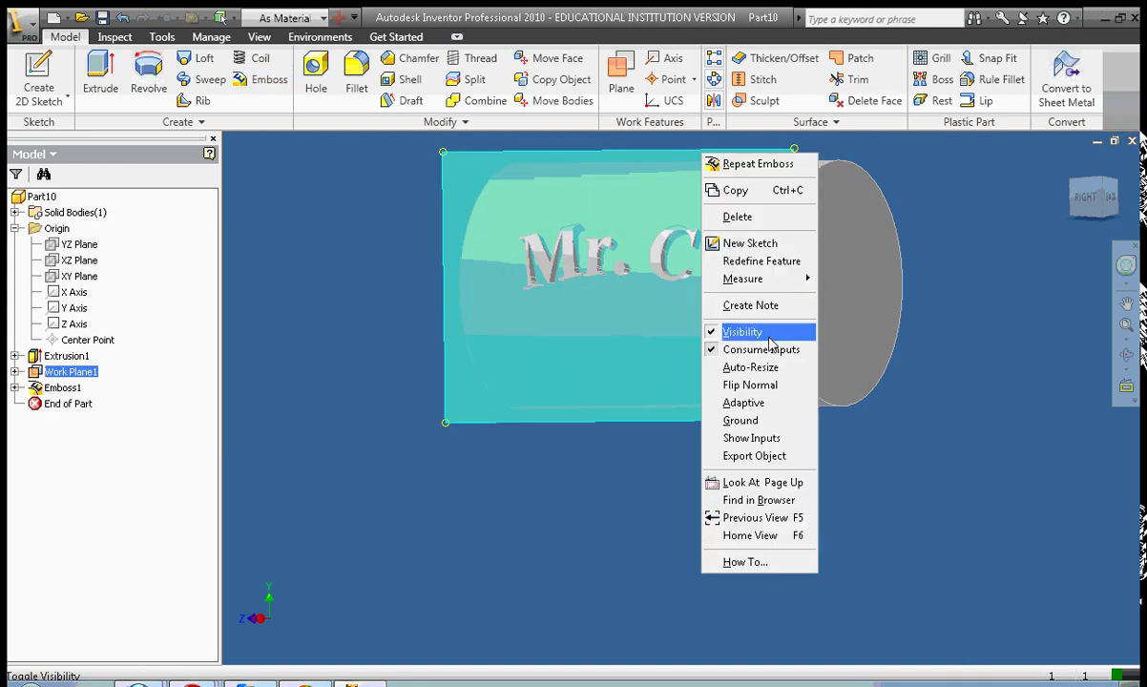
click(924, 143)
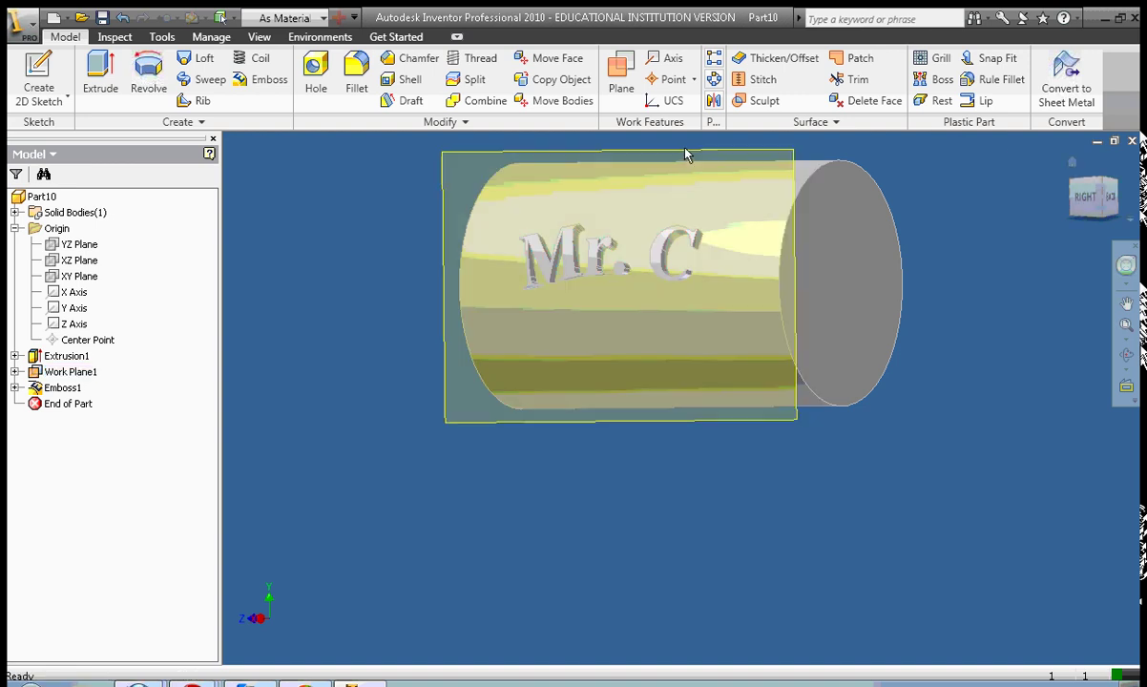
right_click(745, 362)
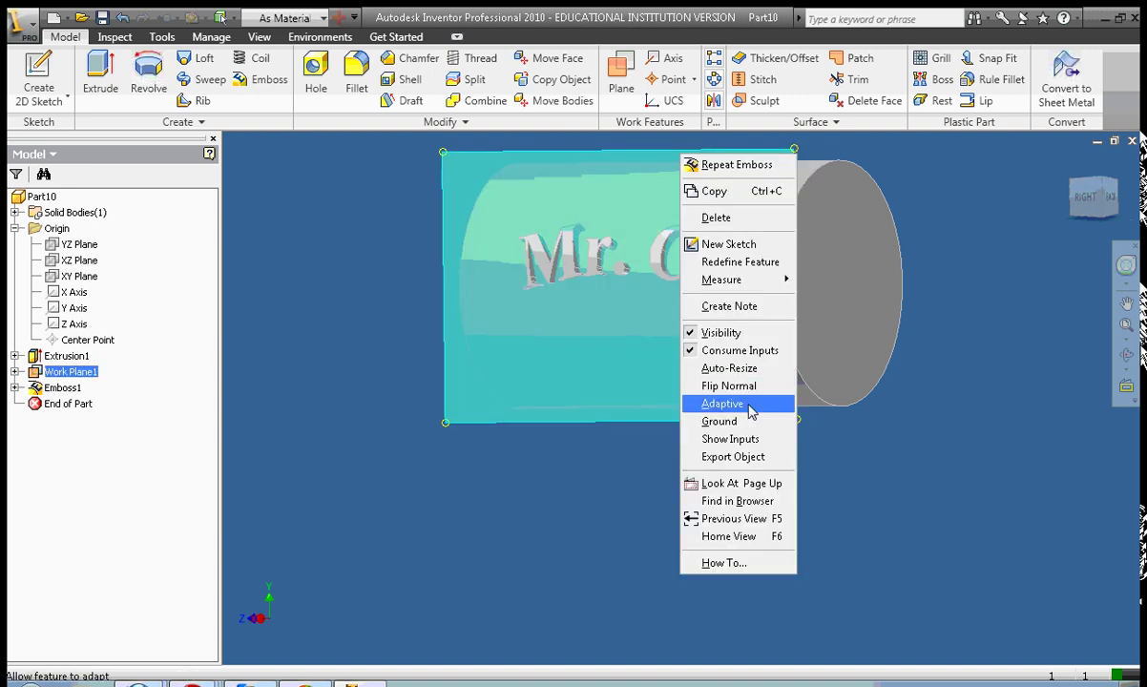
click(726, 333)
click(1126, 355)
mouse_move(1127, 355)
mouse_down()
mouse_move(1095, 633)
mouse_move(1113, 604)
mouse_move(1054, 521)
mouse_move(1059, 582)
mouse_move(1015, 236)
mouse_move(993, 208)
mouse_move(1016, 191)
mouse_move(1073, 198)
mouse_move(1138, 181)
mouse_up()
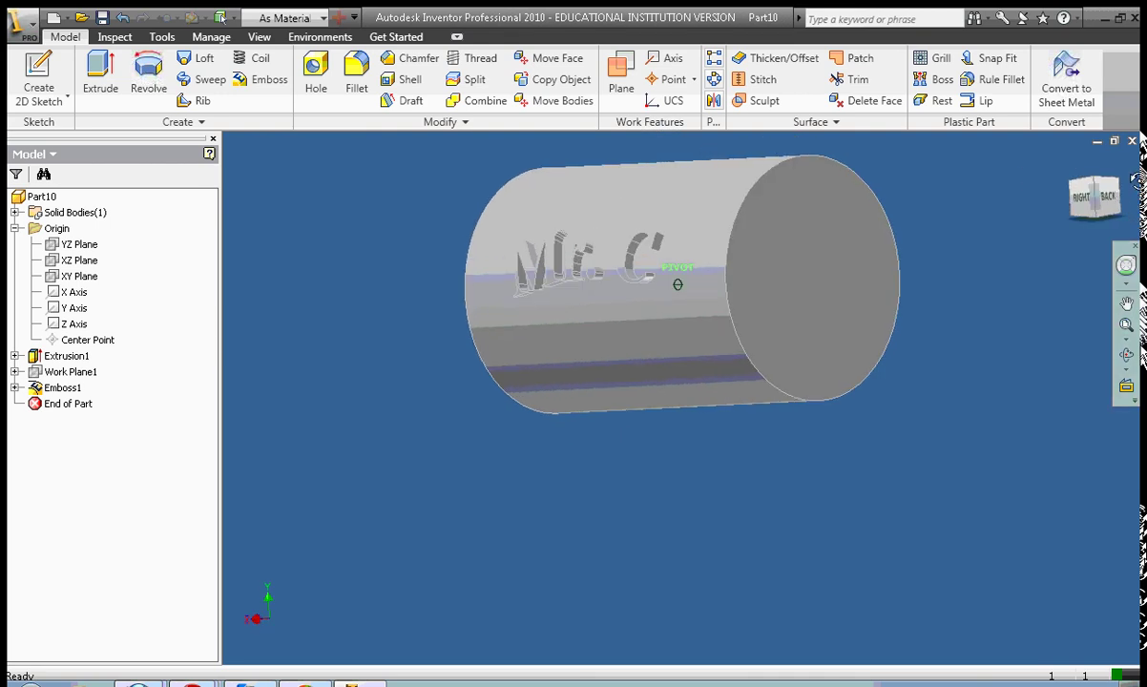
End the orbit and turn the gold cylinder slightly to show its lettering.
key(Escape)
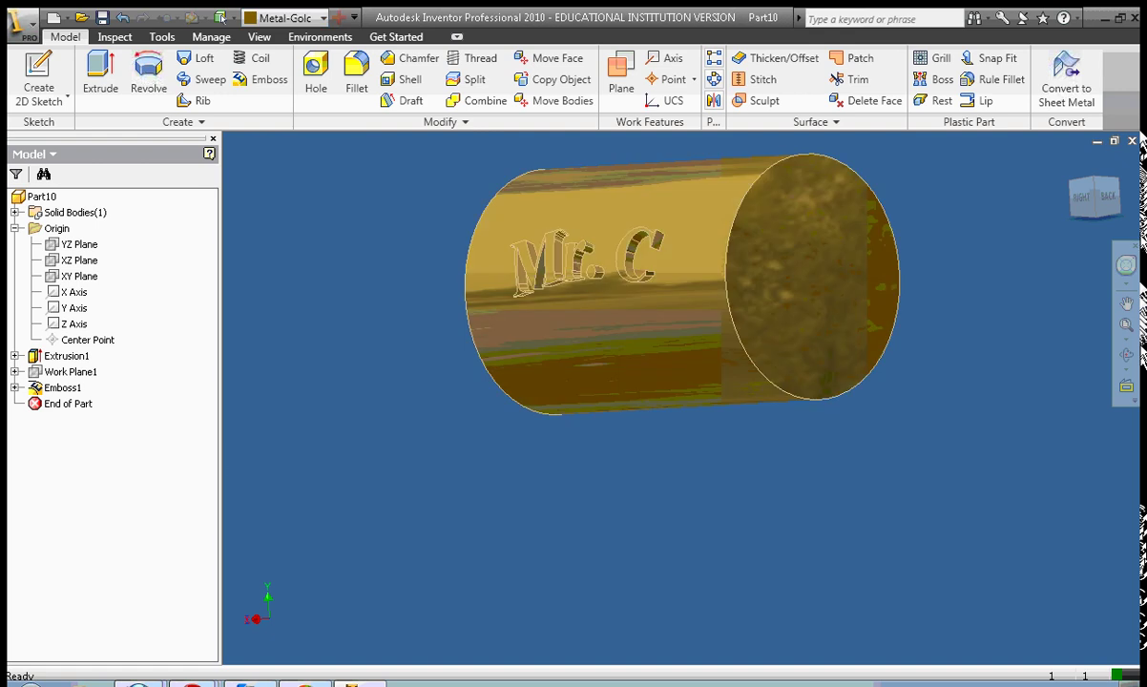
mouse_move(1020, 198)
mouse_down()
mouse_move(1084, 208)
mouse_move(1098, 189)
mouse_move(1124, 223)
mouse_up()
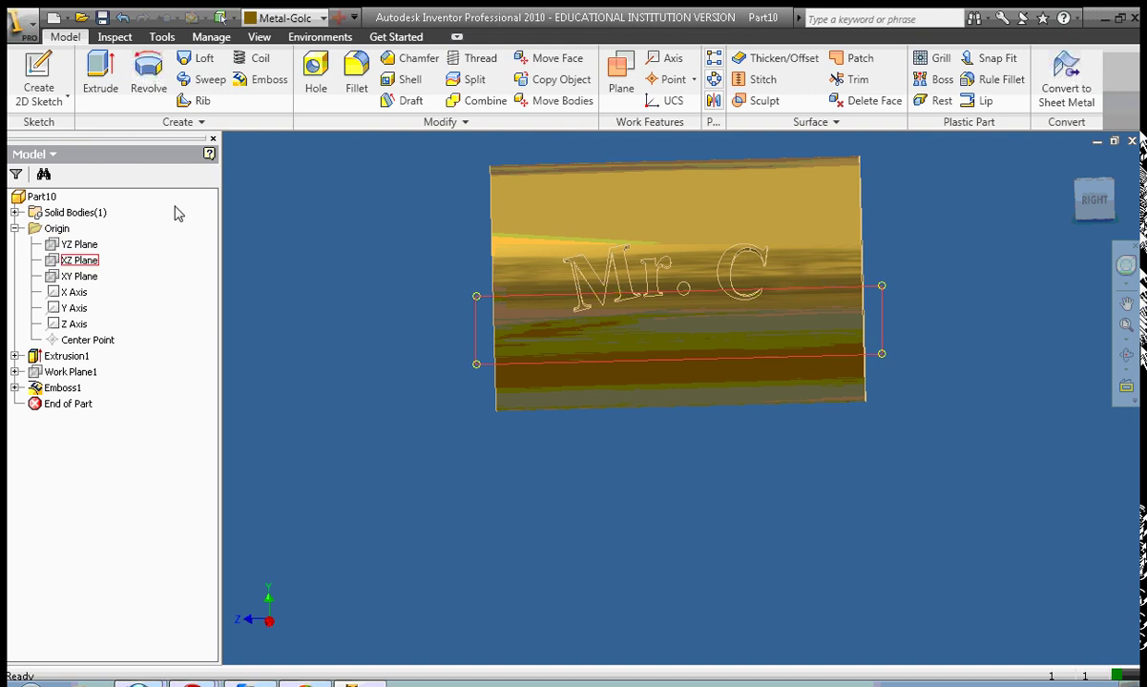
Collapse Origin, expand Emboss1, and reopen Sketch2 for editing.
click(14, 229)
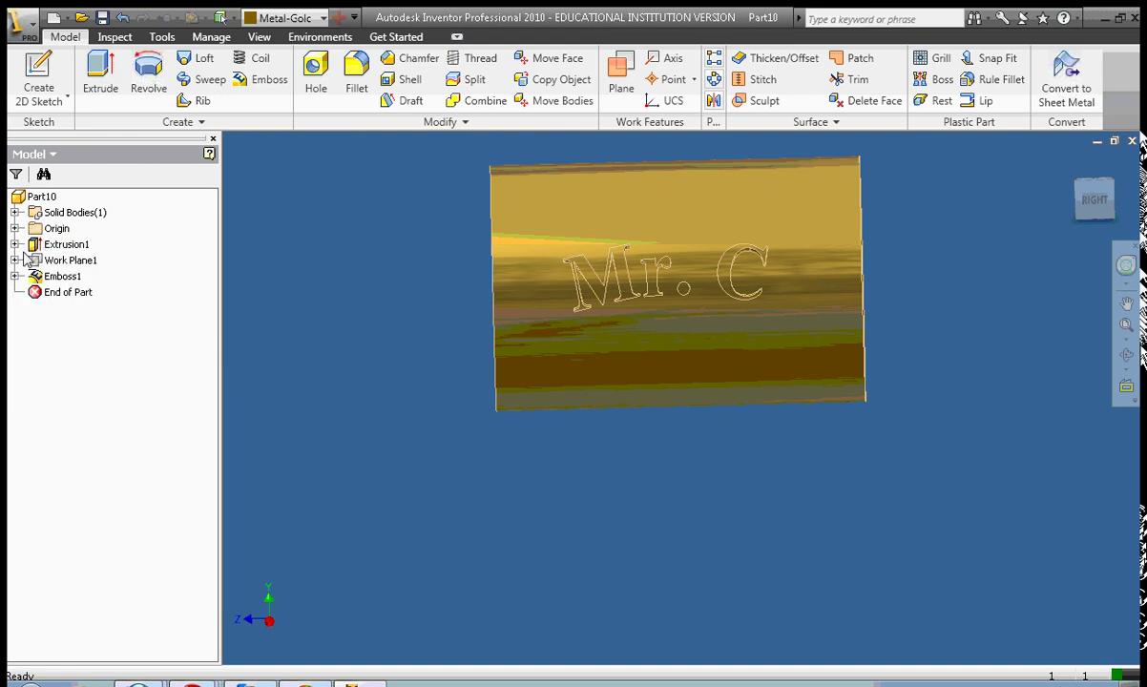
click(14, 275)
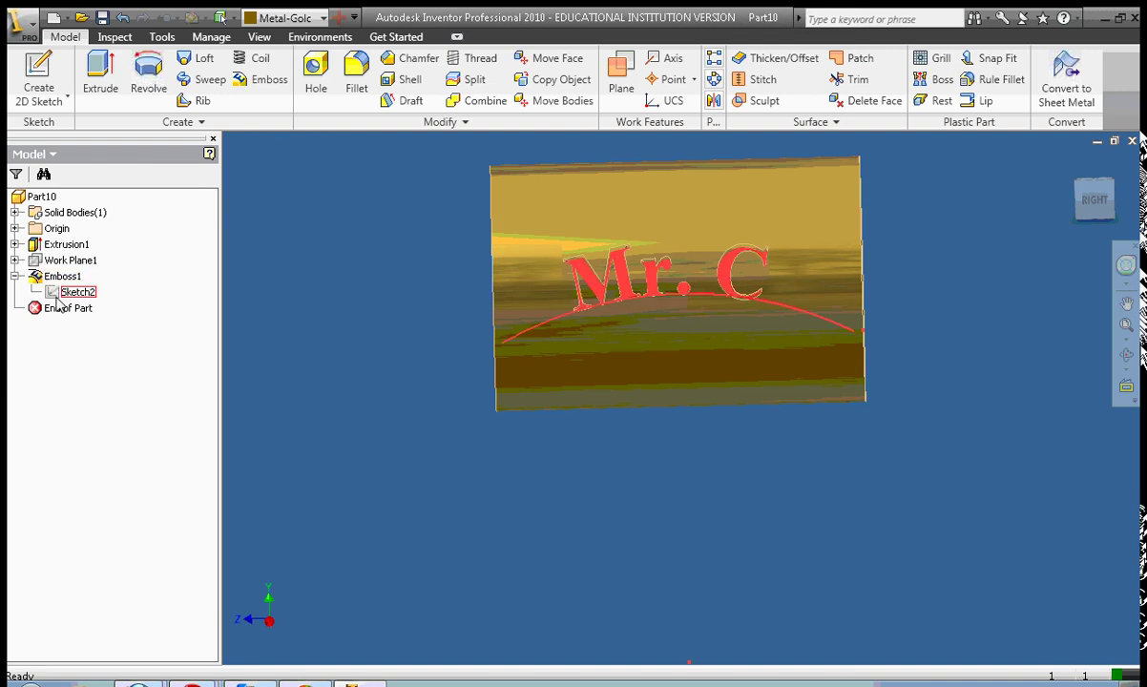
click(58, 294)
right_click(58, 298)
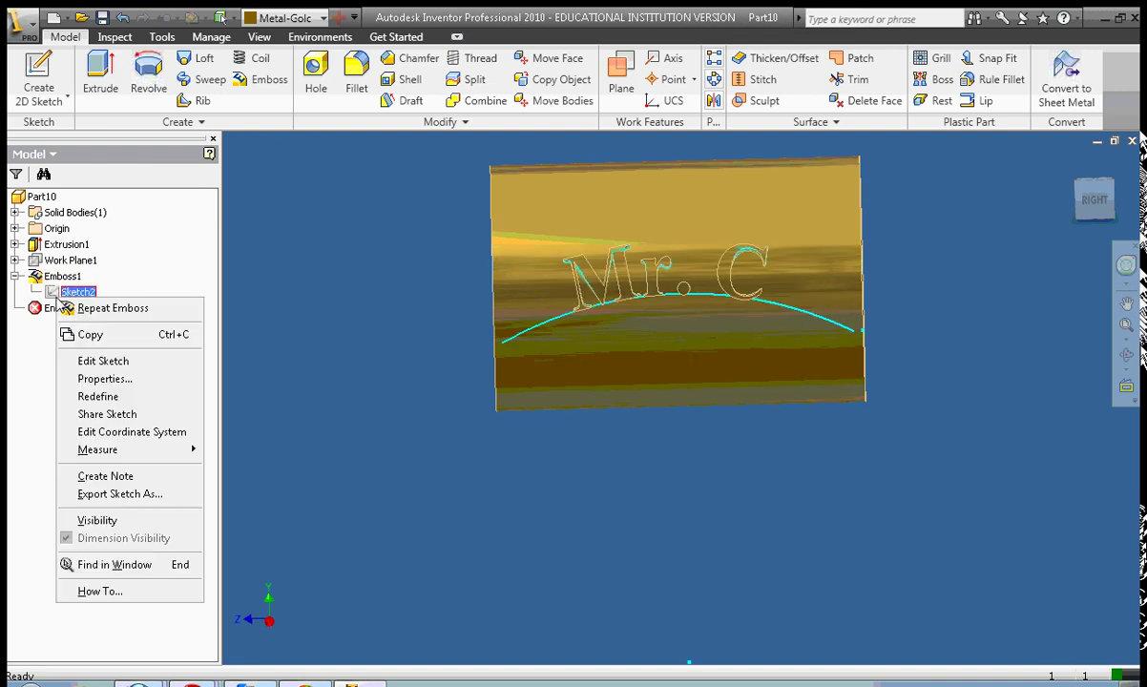
click(175, 287)
click(54, 295)
right_click(54, 297)
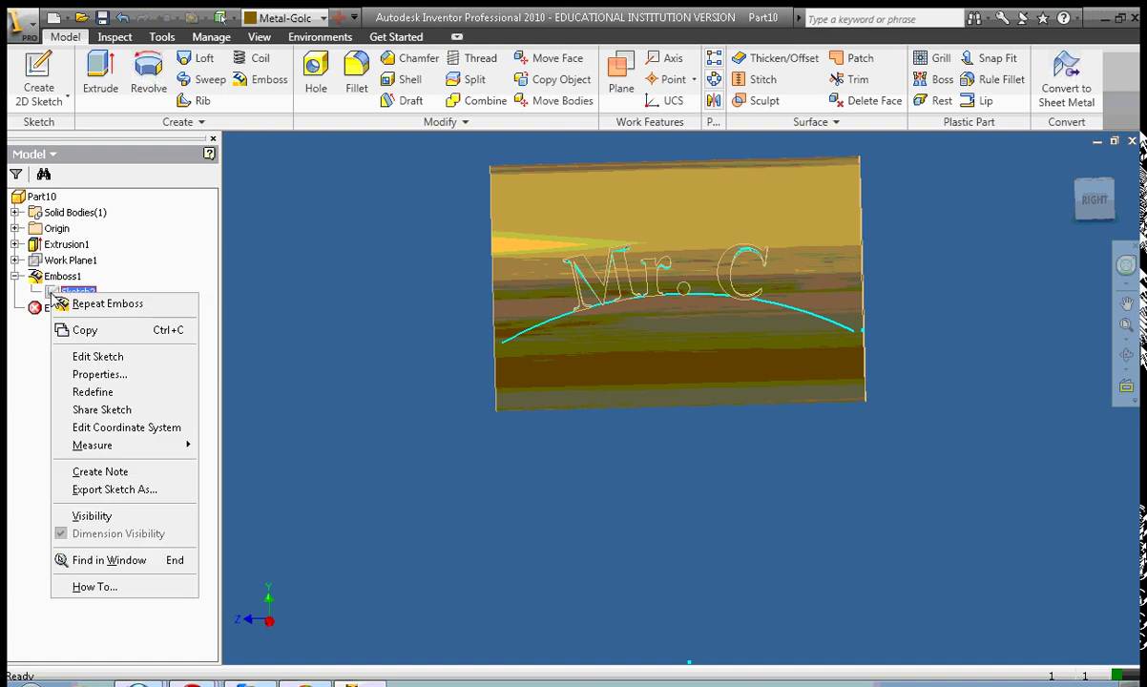
click(98, 359)
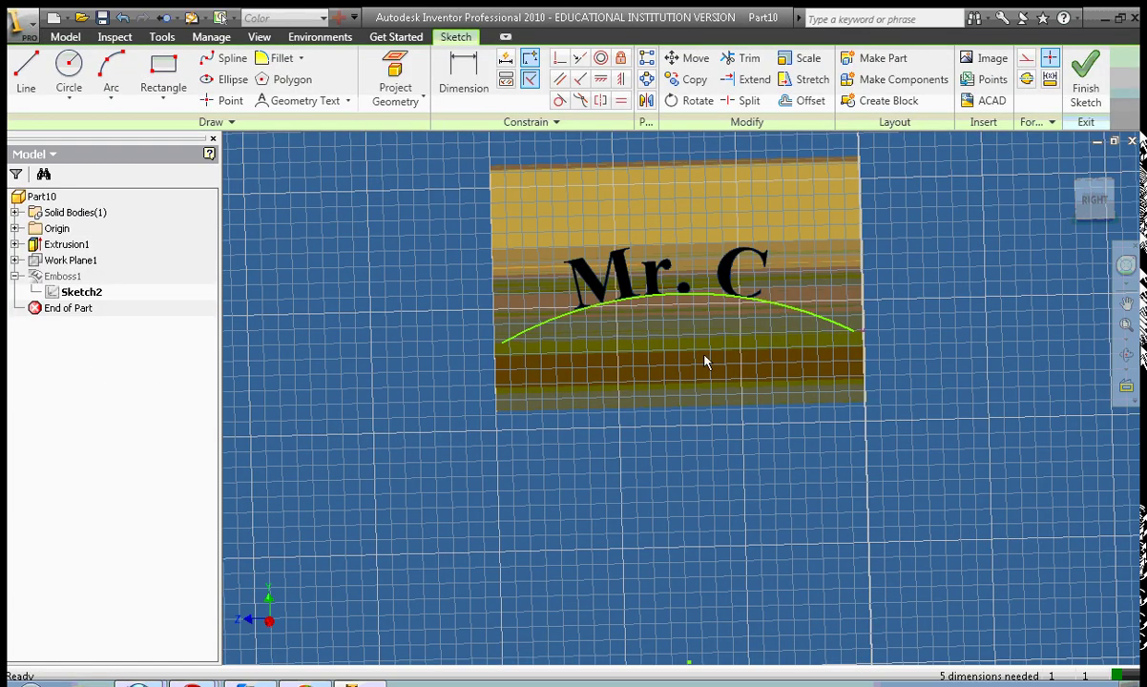
Change the arc text from 'Mr. C' to 'Mr. X'.
right_click(727, 287)
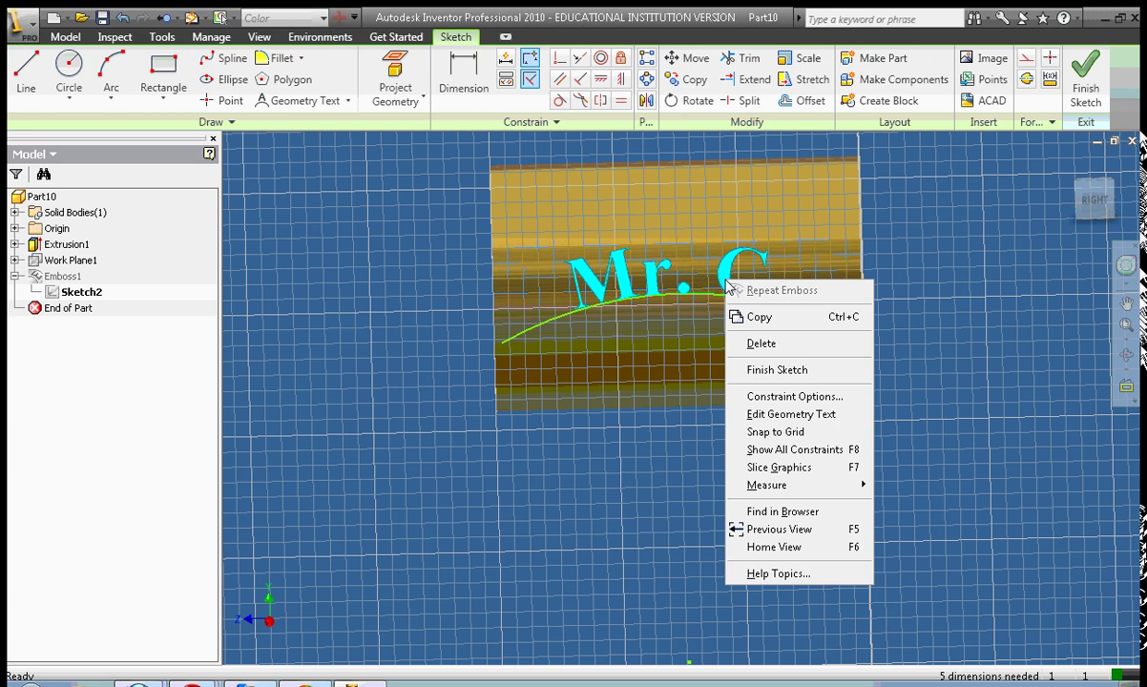
click(791, 414)
double_click(693, 428)
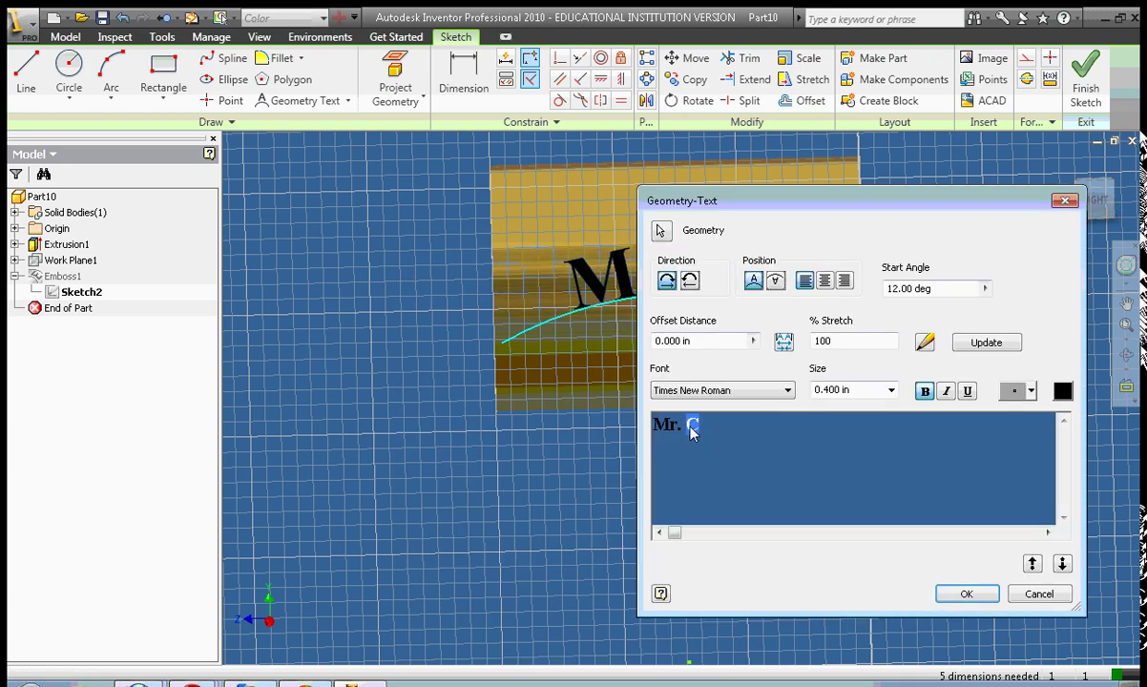
text(X)
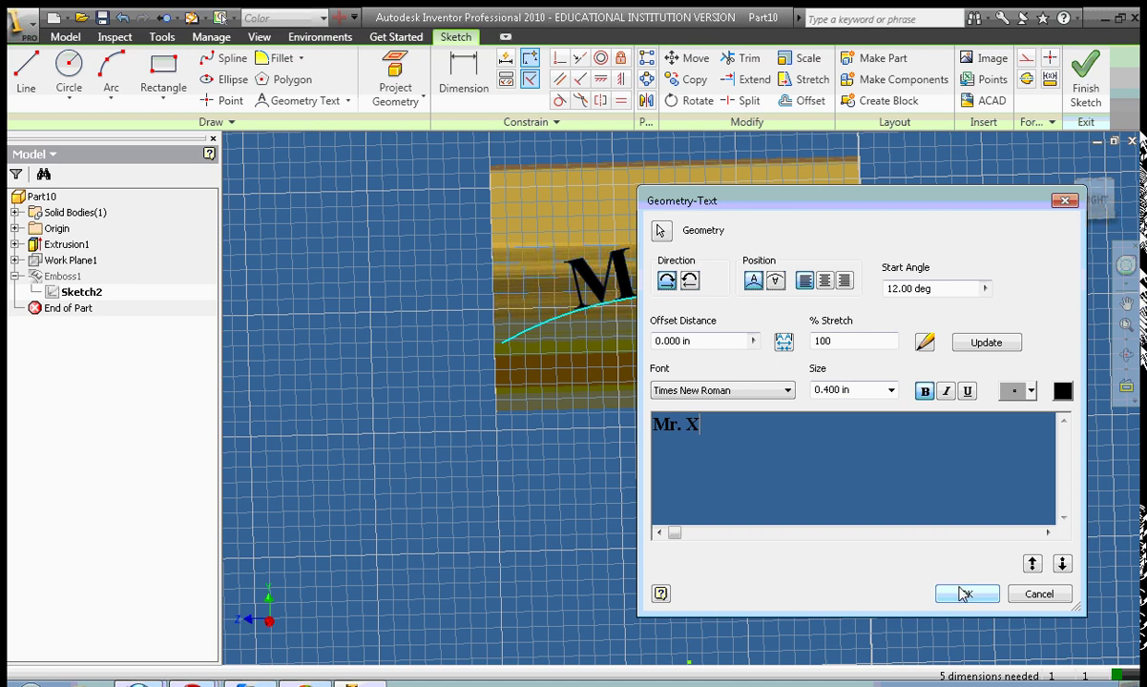
click(967, 593)
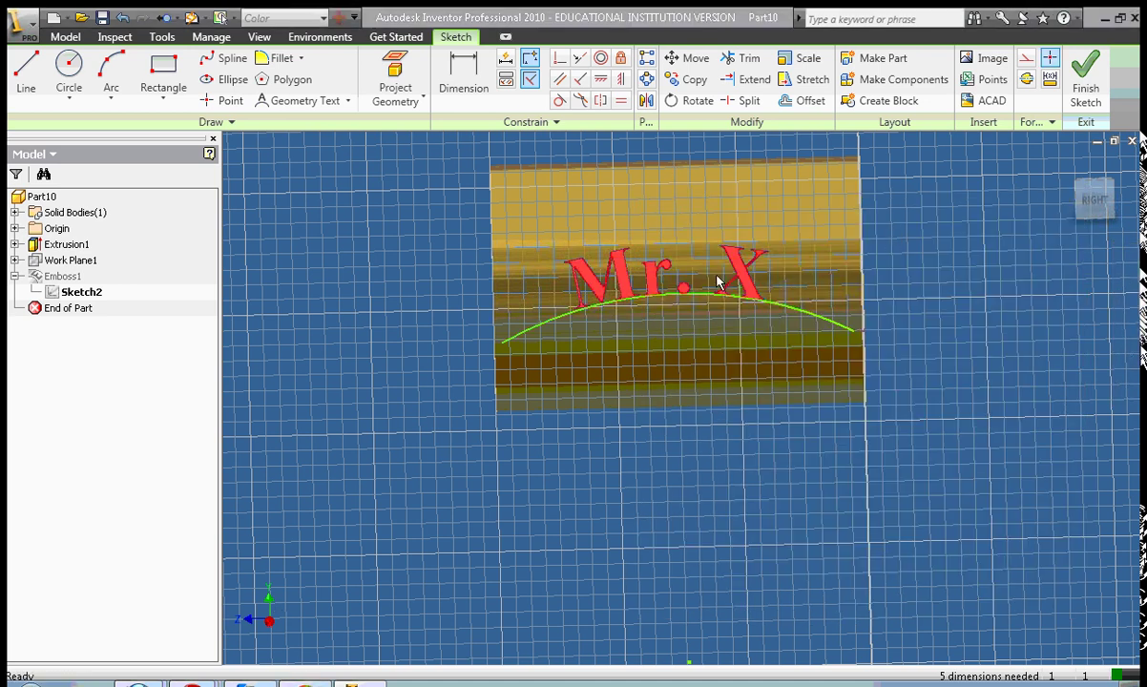
Finish Sketch2 and orbit to an oblique view of the Mr. X cylinder.
right_click(902, 288)
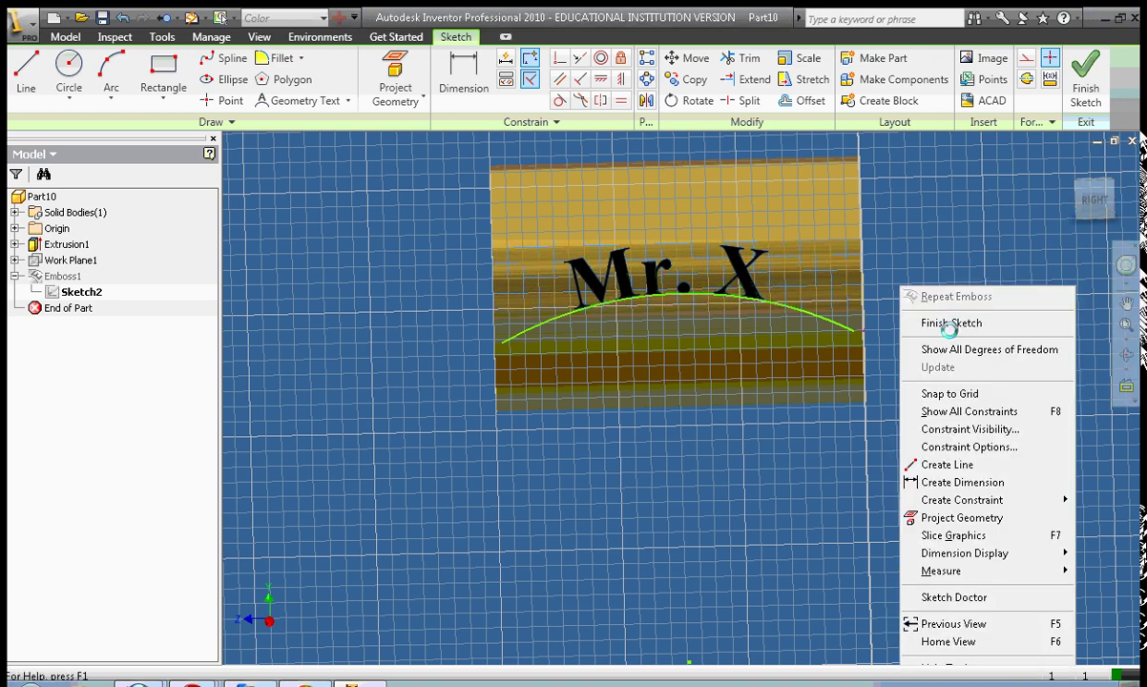
click(947, 324)
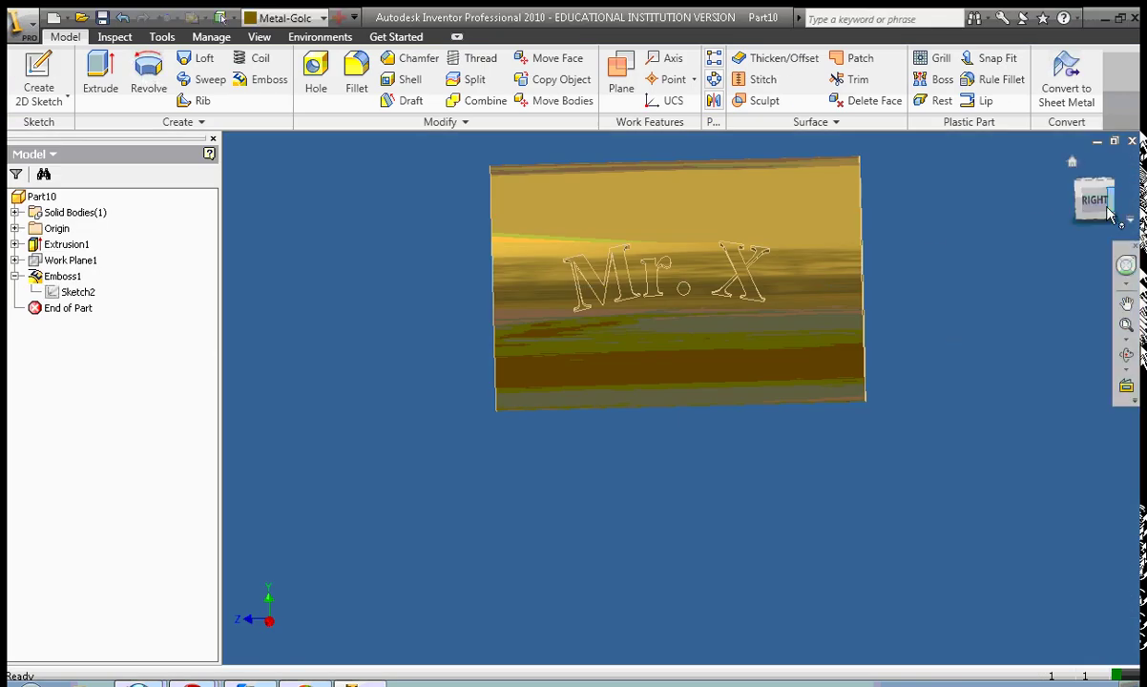
mouse_move(1100, 203)
mouse_down()
mouse_move(1042, 179)
mouse_move(973, 661)
mouse_move(1095, 230)
mouse_move(1095, 259)
mouse_up()
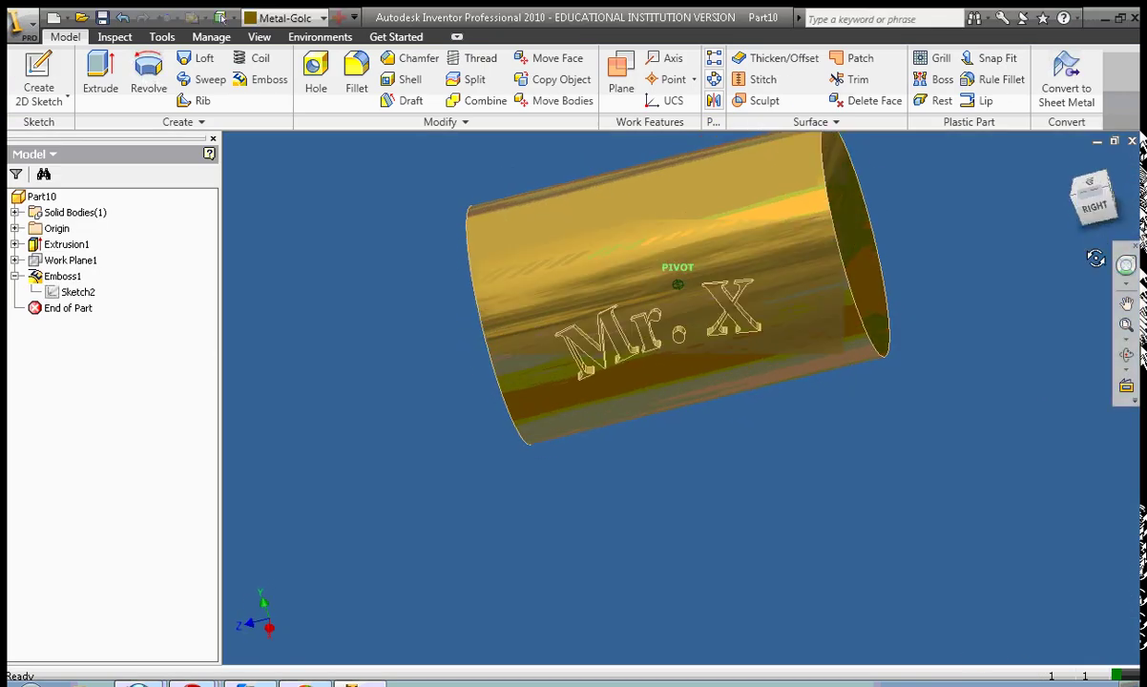
Switch Emboss1 to Engrave from Face so the Mr. X lettering cuts in.
right_click(38, 279)
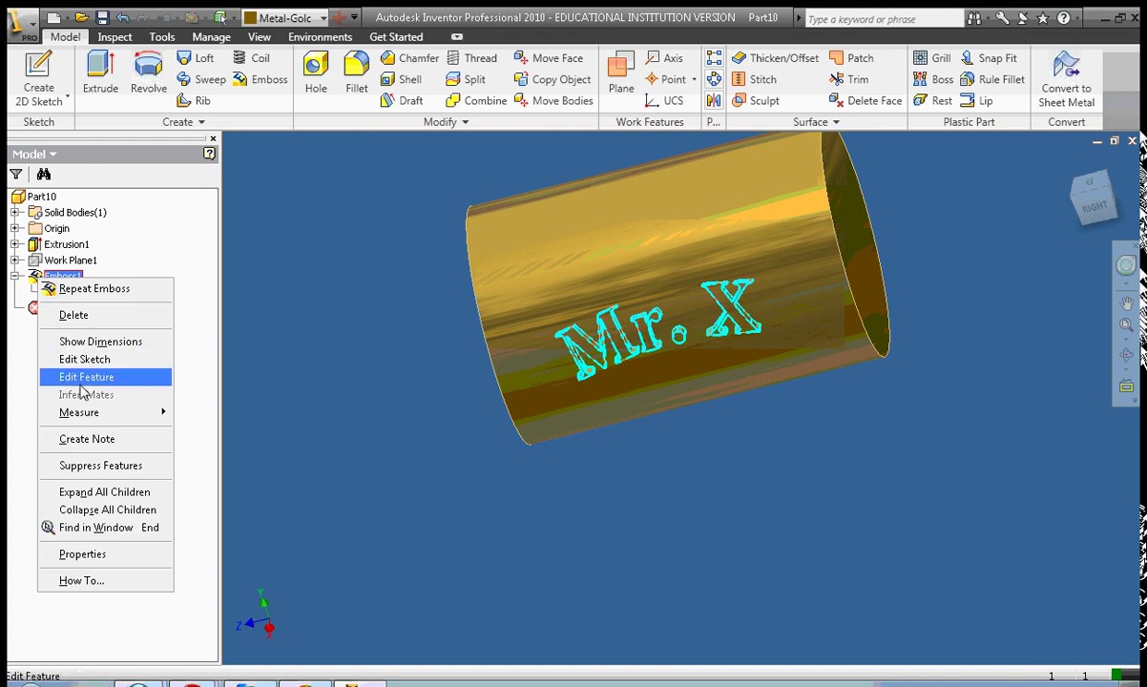
click(86, 377)
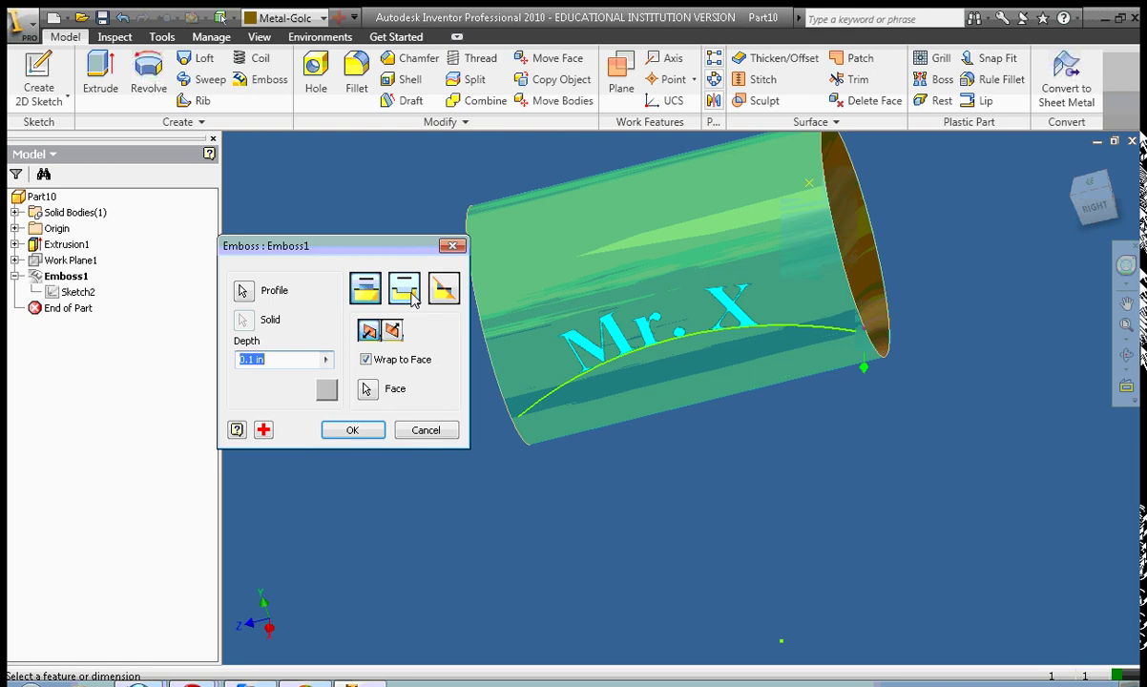
click(407, 298)
click(365, 431)
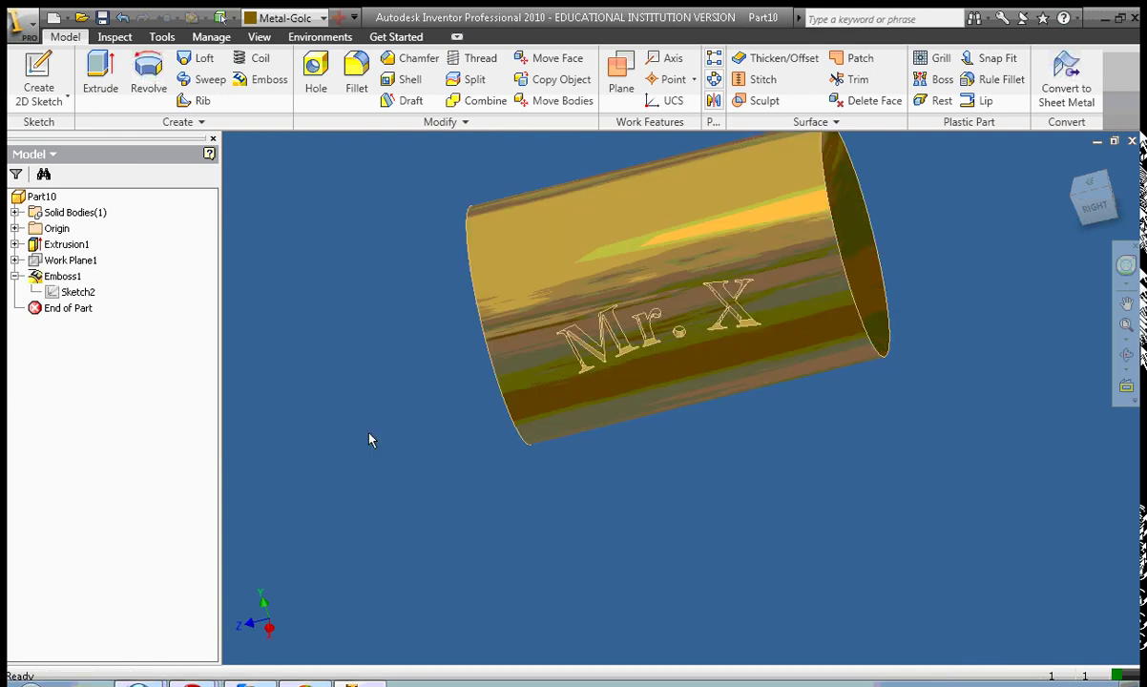
Orbit around the cylinder to inspect the engraved Mr. X lettering and end face.
mouse_move(1093, 227)
mouse_down()
mouse_move(1026, 191)
mouse_move(1053, 179)
mouse_move(950, 144)
mouse_move(907, 164)
mouse_move(886, 235)
mouse_move(860, 262)
mouse_move(953, 275)
mouse_move(1035, 315)
mouse_move(1084, 243)
mouse_move(1096, 267)
mouse_move(1055, 303)
mouse_up()
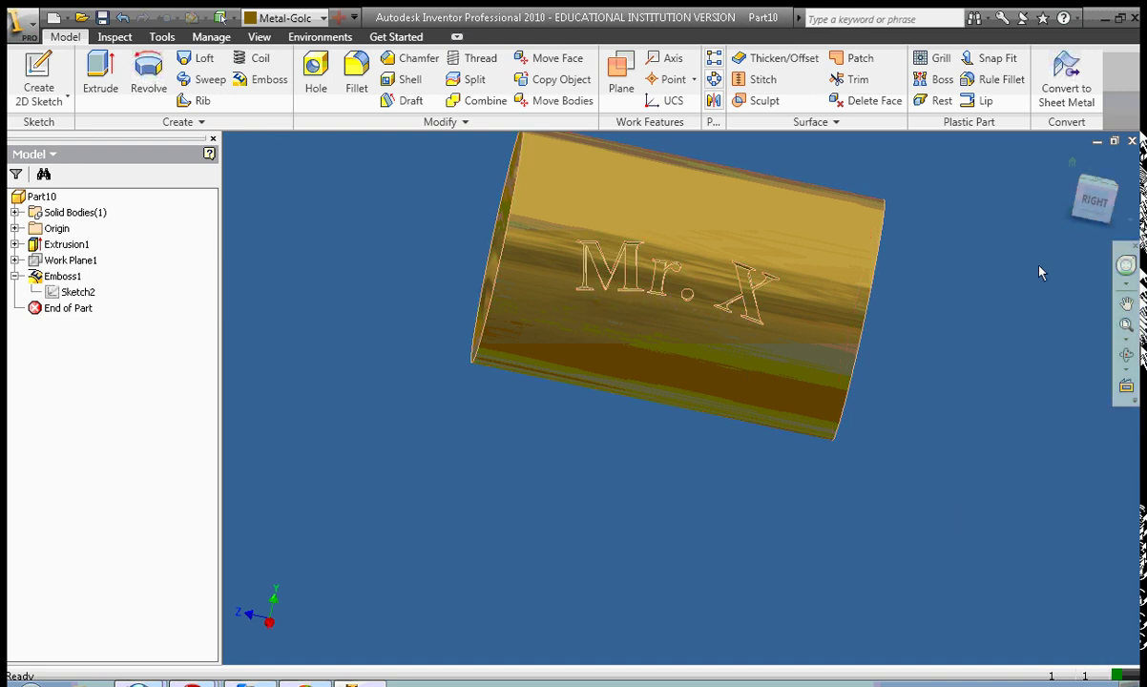
drag(1049, 205, 857, 326)
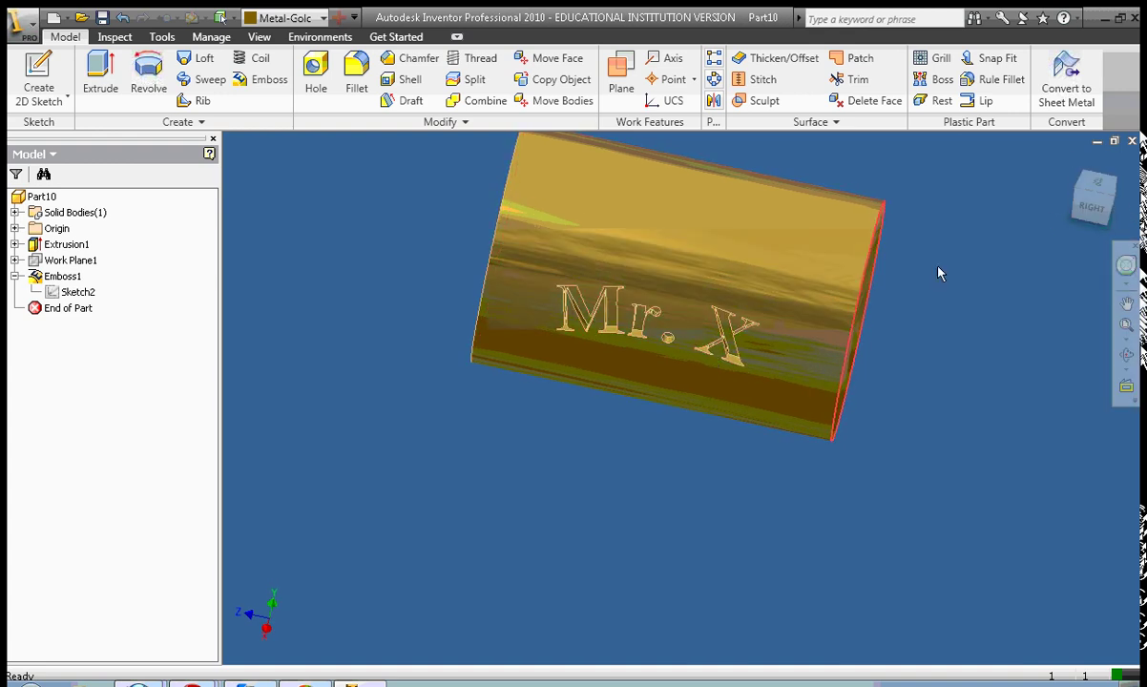
mouse_move(1050, 196)
mouse_down()
mouse_move(1100, 182)
mouse_move(1088, 195)
mouse_up()
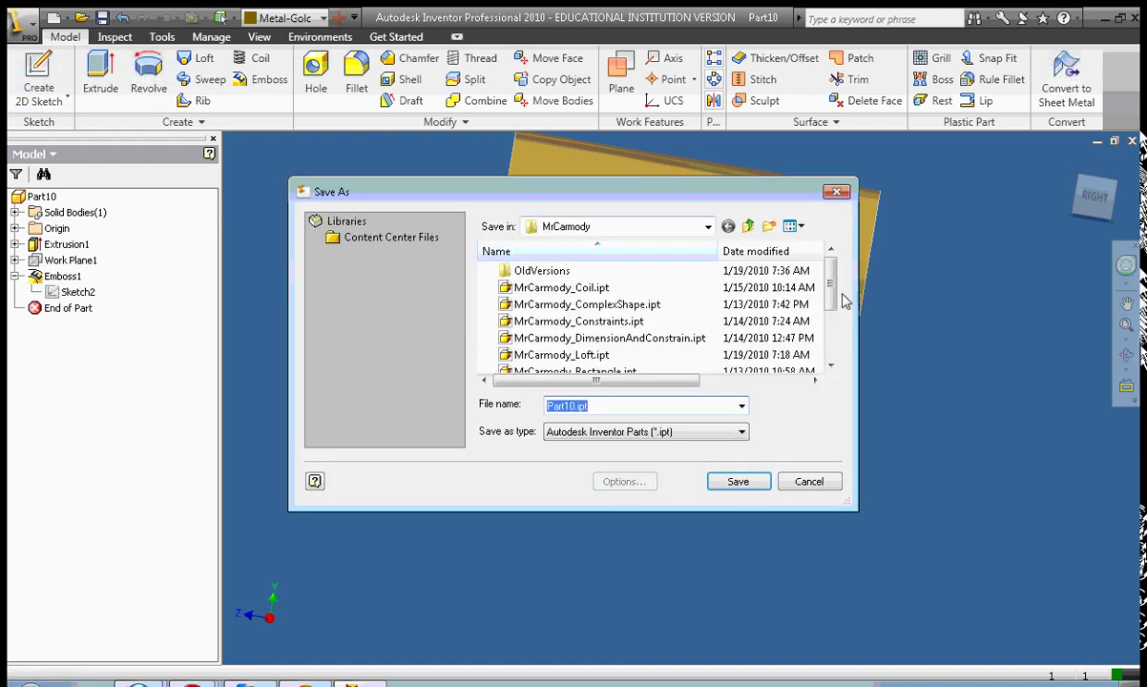
Save the engraved cylinder as a part file, changing 'Rectangle' to 'Emboss' in an existing file name.
click(539, 370)
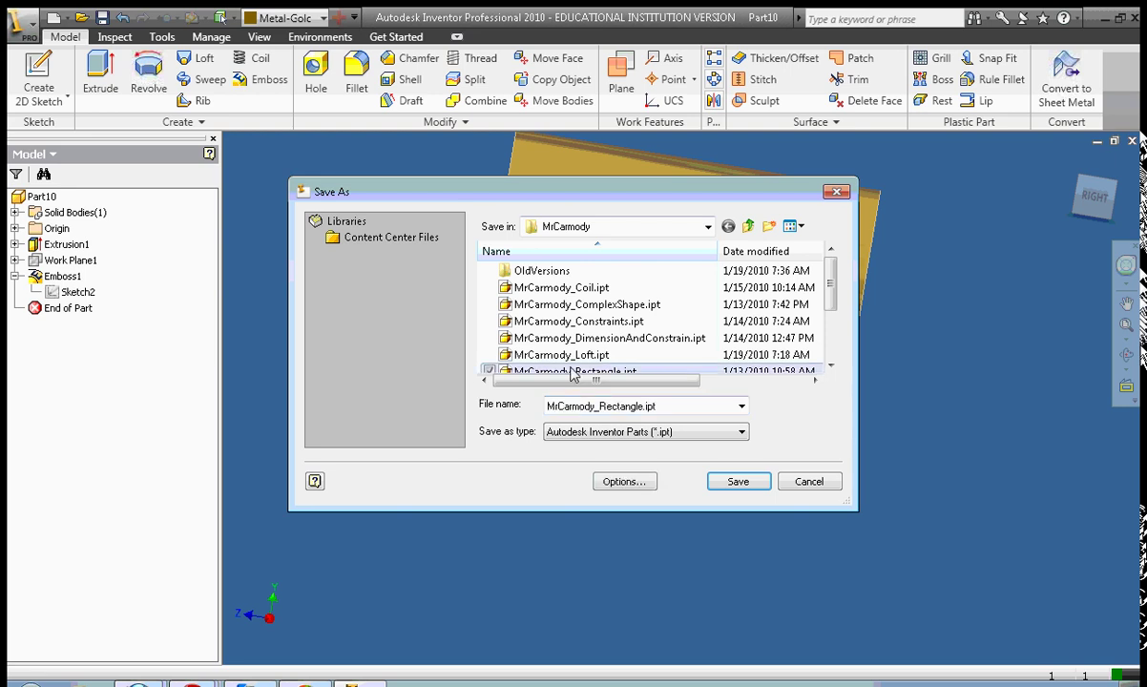
click(601, 405)
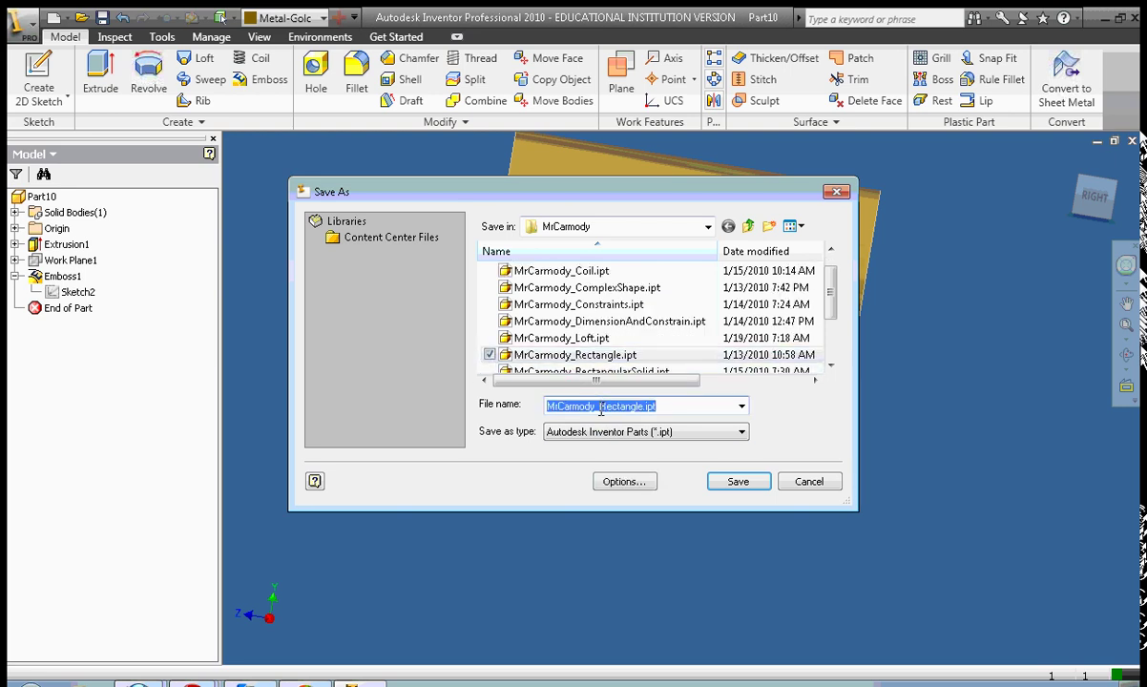
drag(599, 405, 645, 408)
text(Emboss)
click(738, 481)
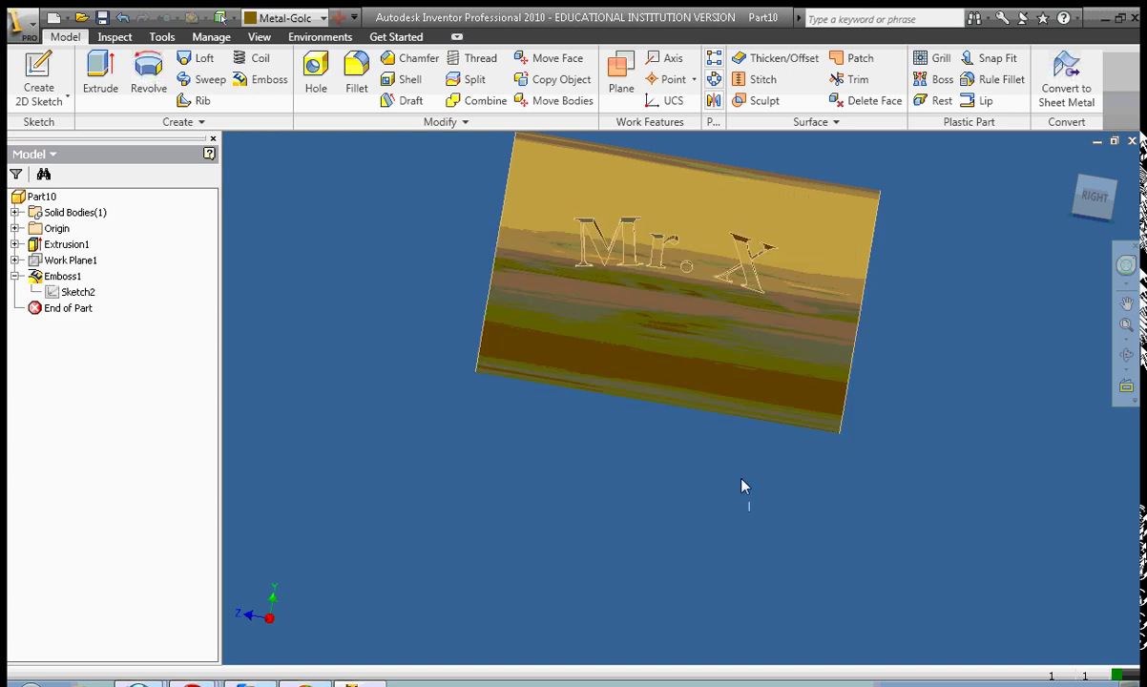